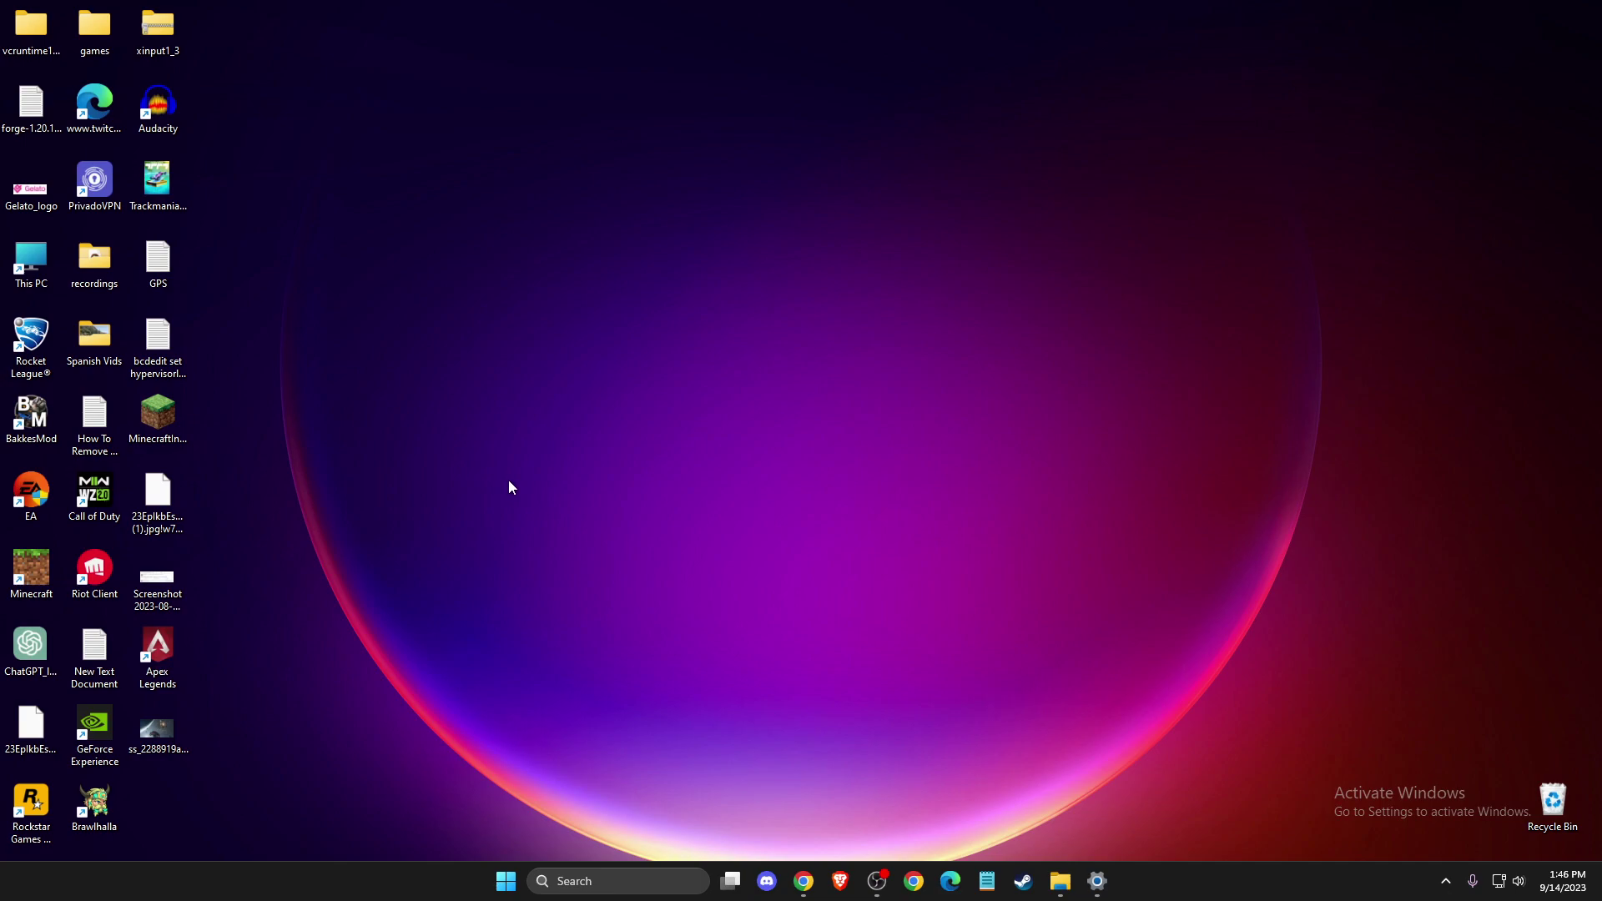
Exit PrivadoVPN from its icon in the hidden tray icons panel.
left_click(1446, 881)
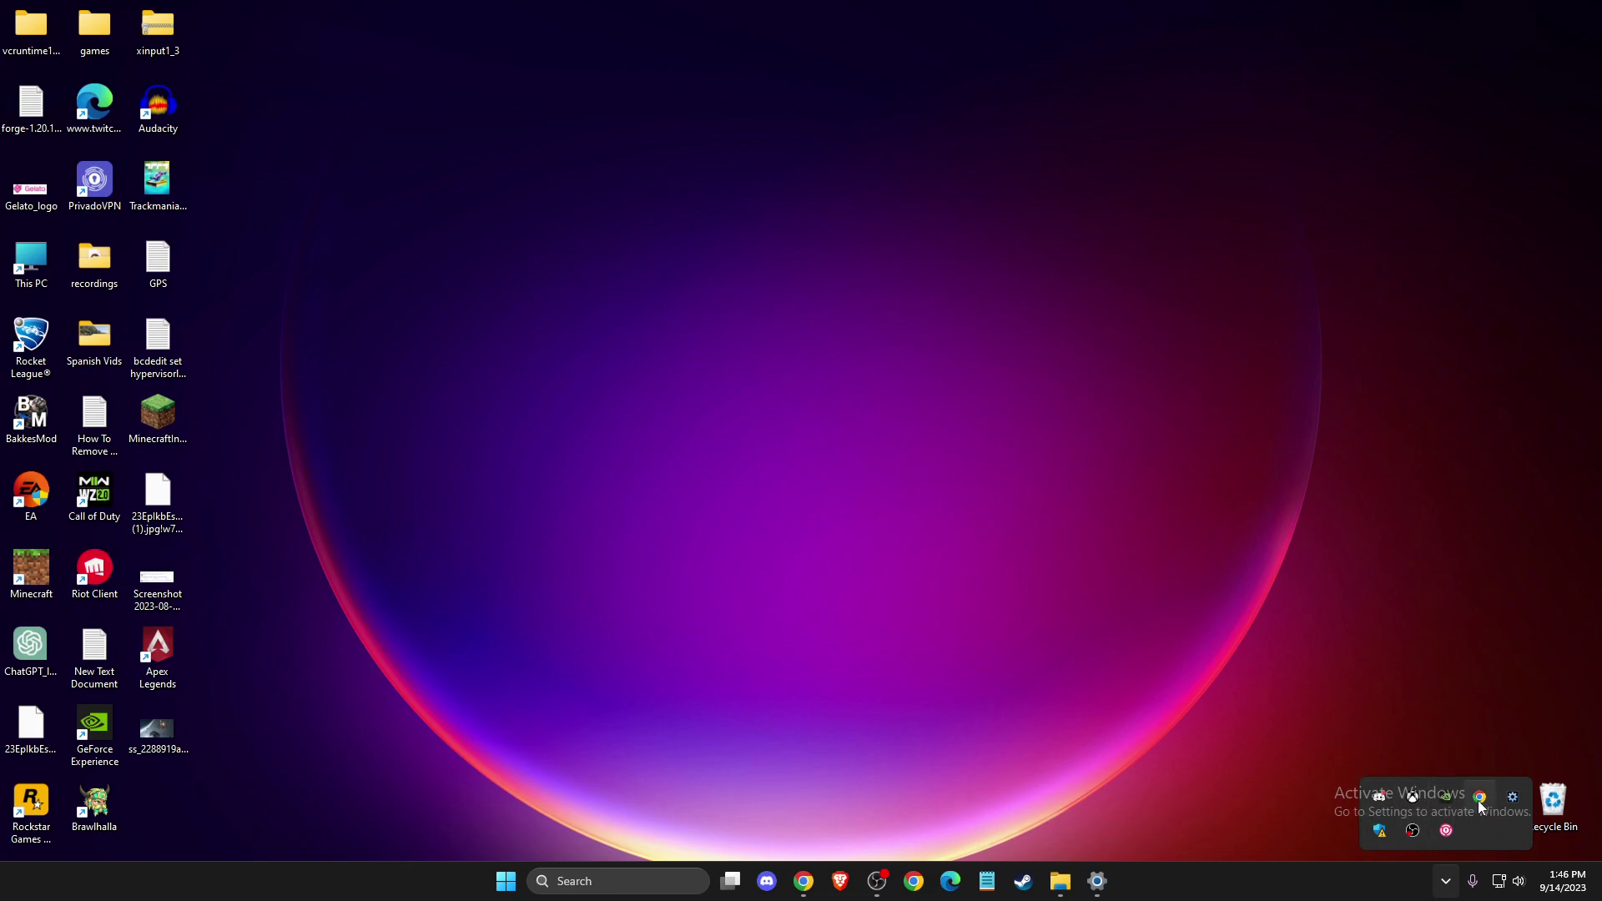
right_click(1445, 833)
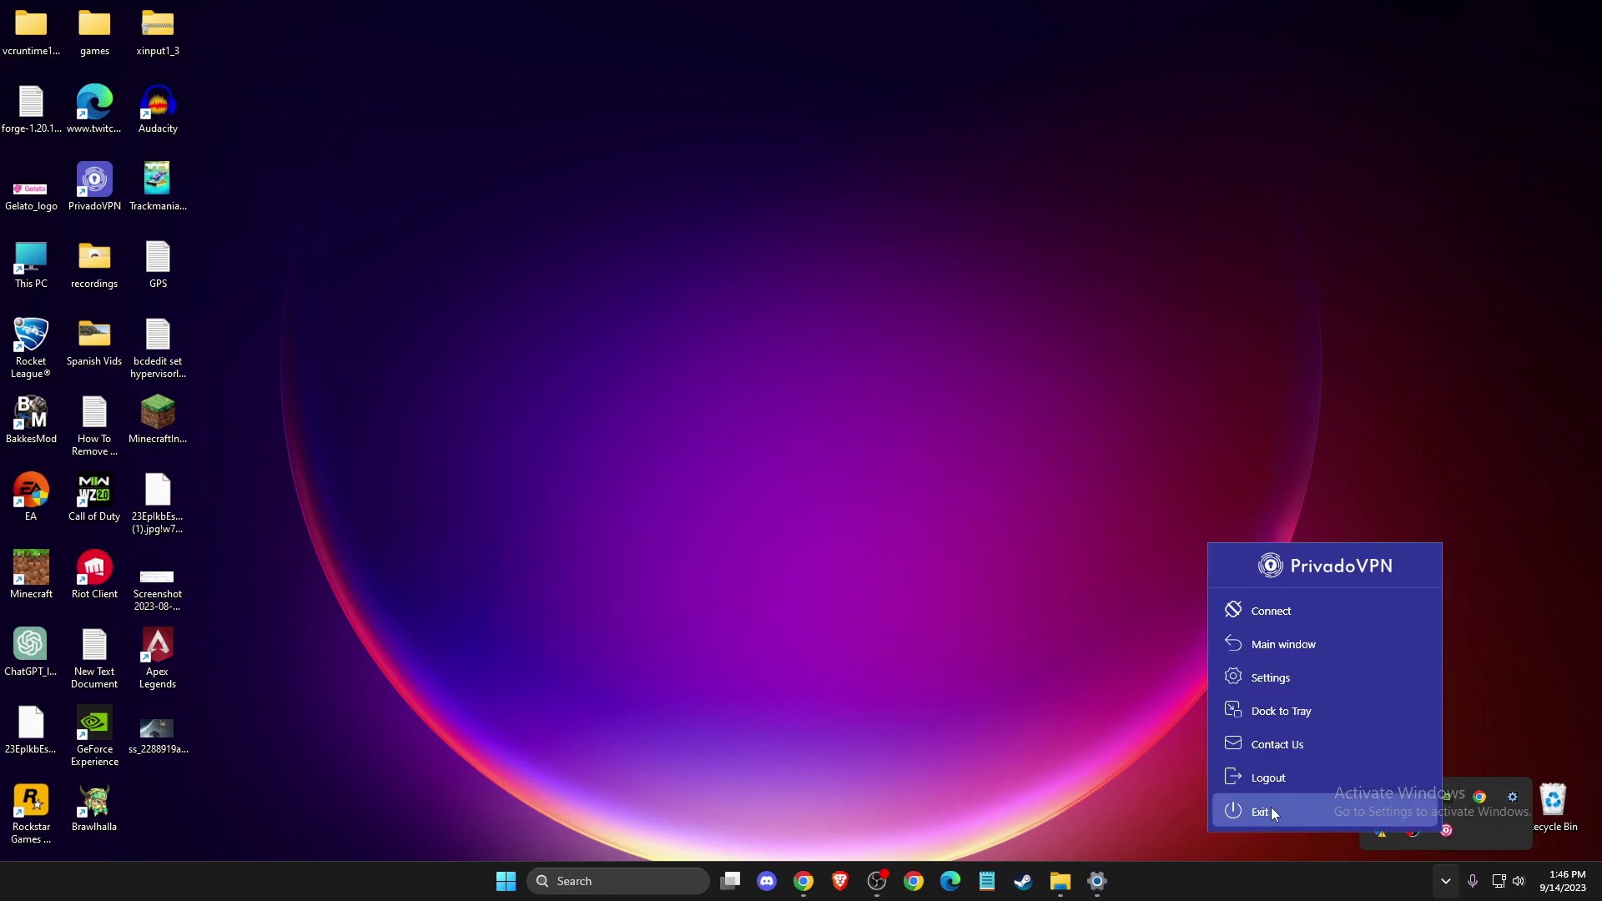
left_click(988, 635)
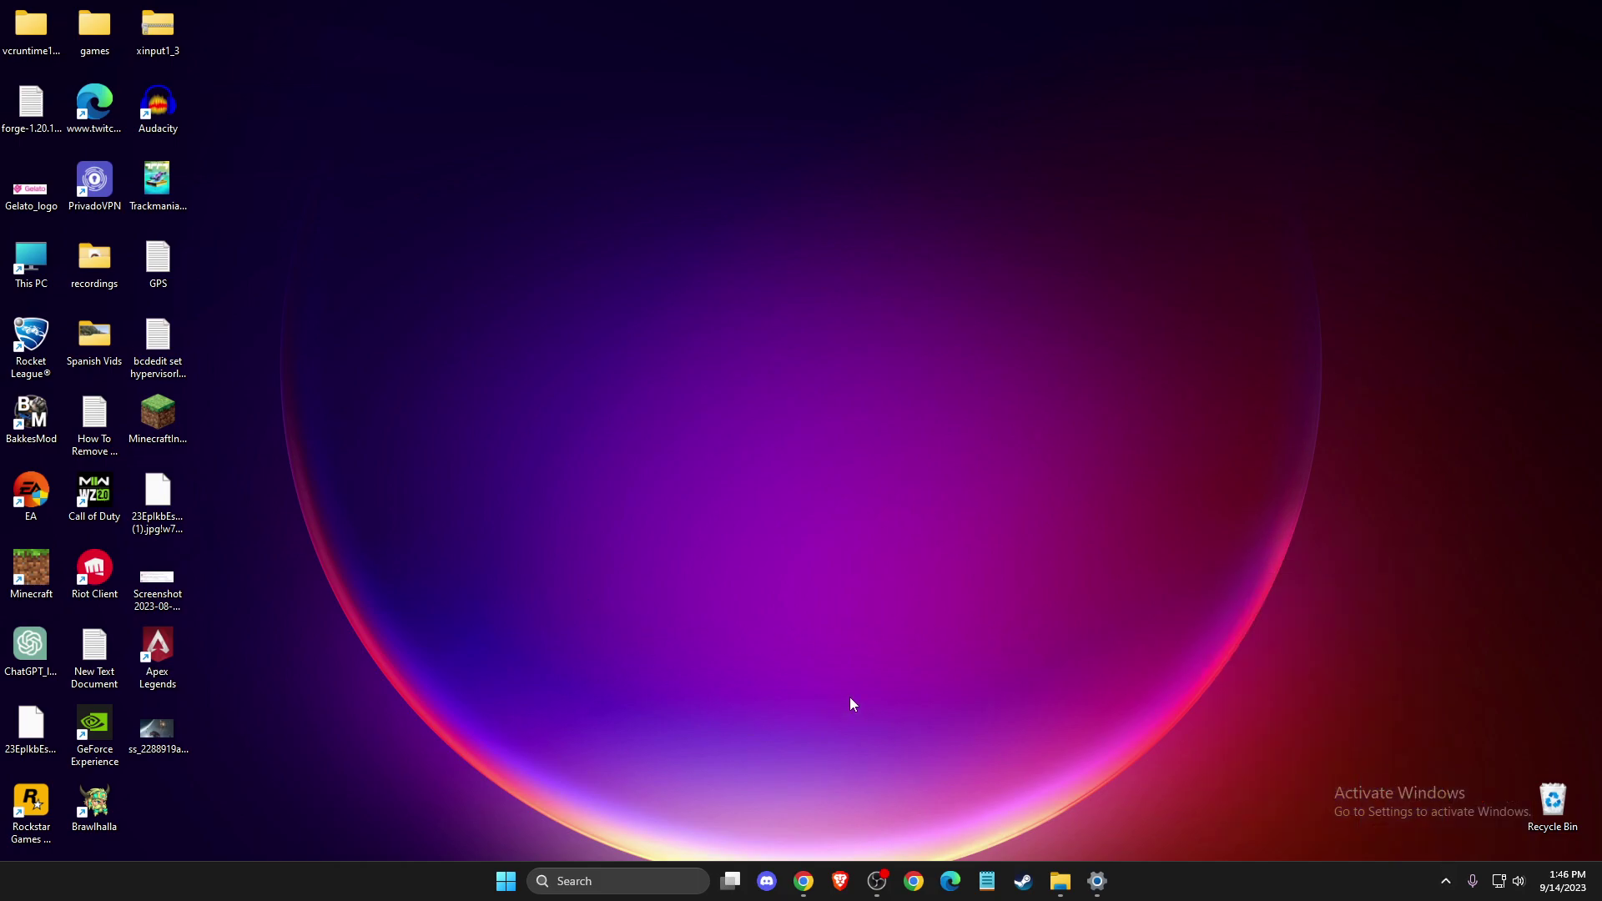
left_click(611, 881)
type("documn")
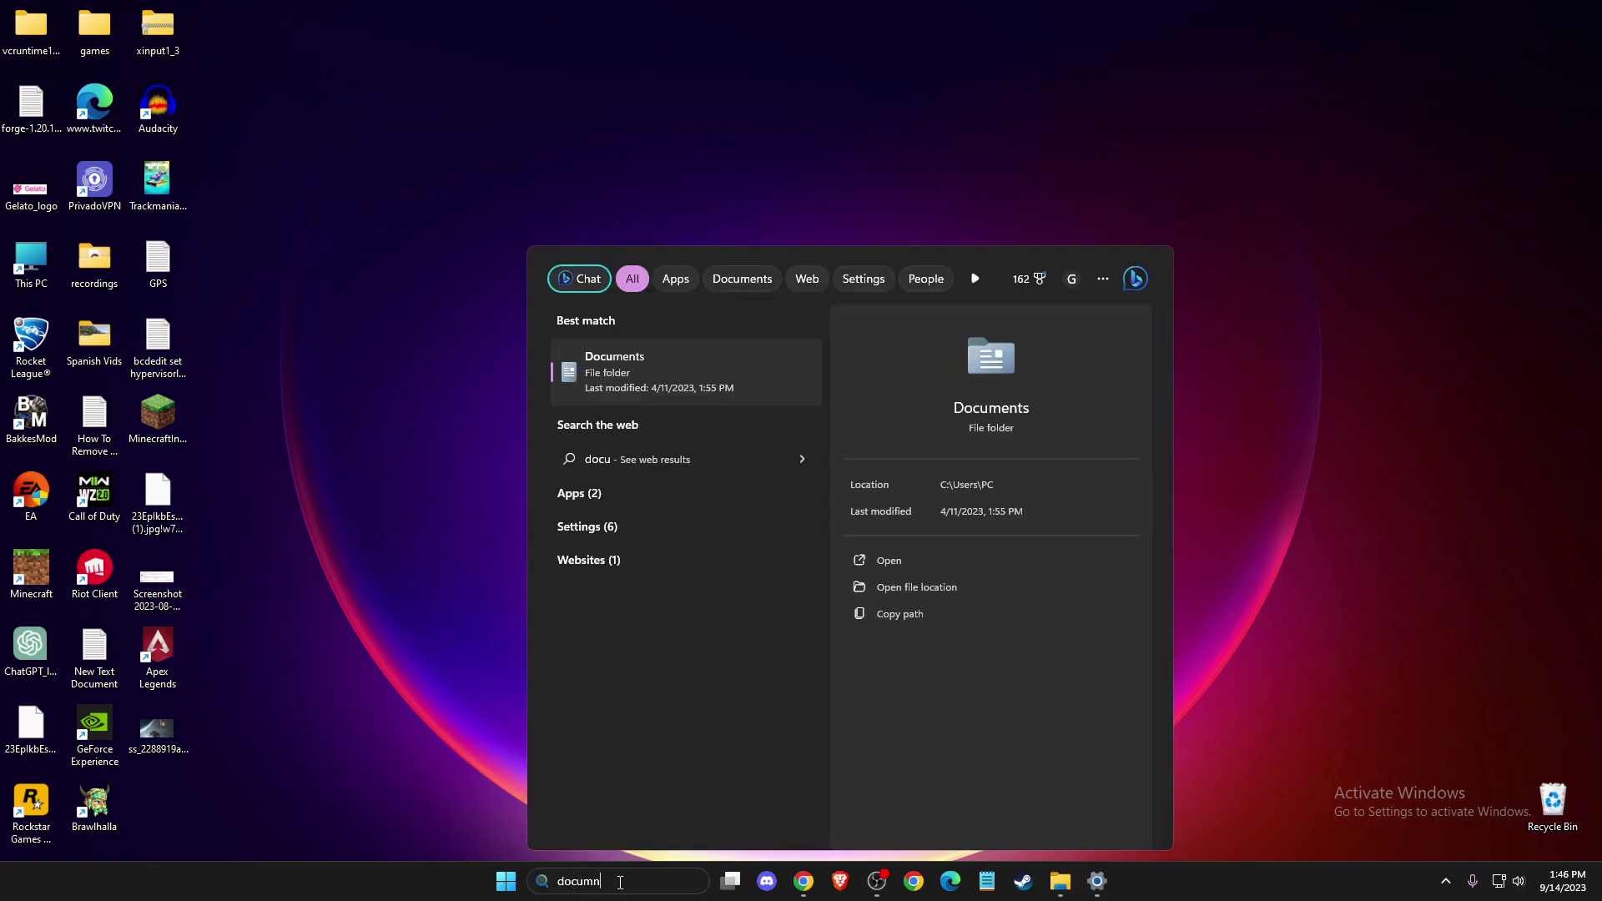
key("BackSpace")
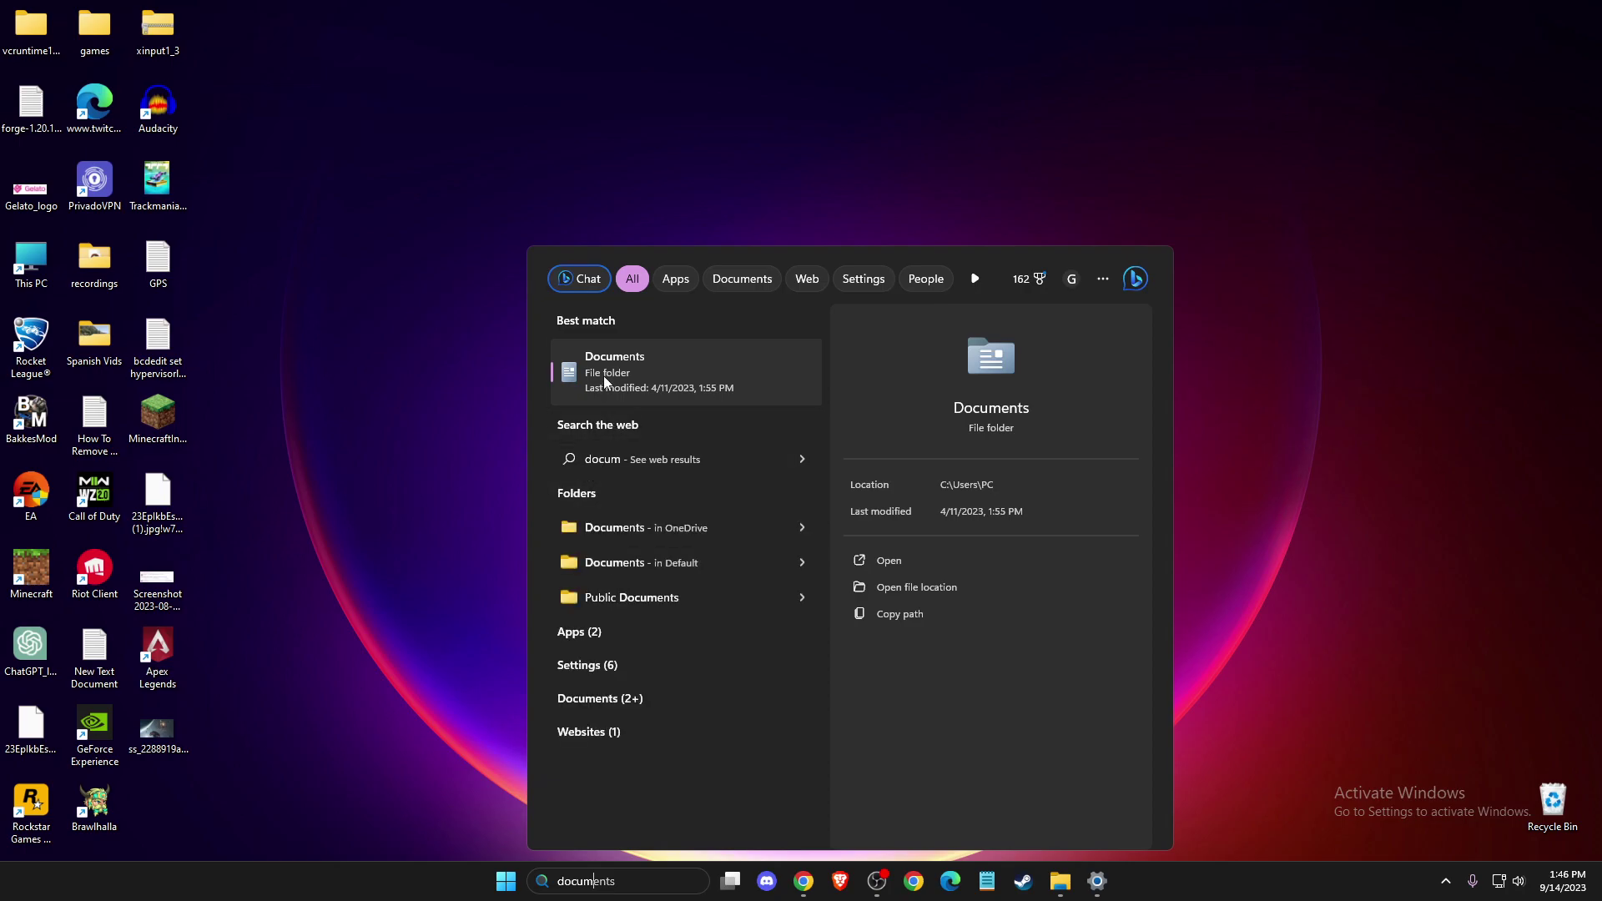
left_click(606, 381)
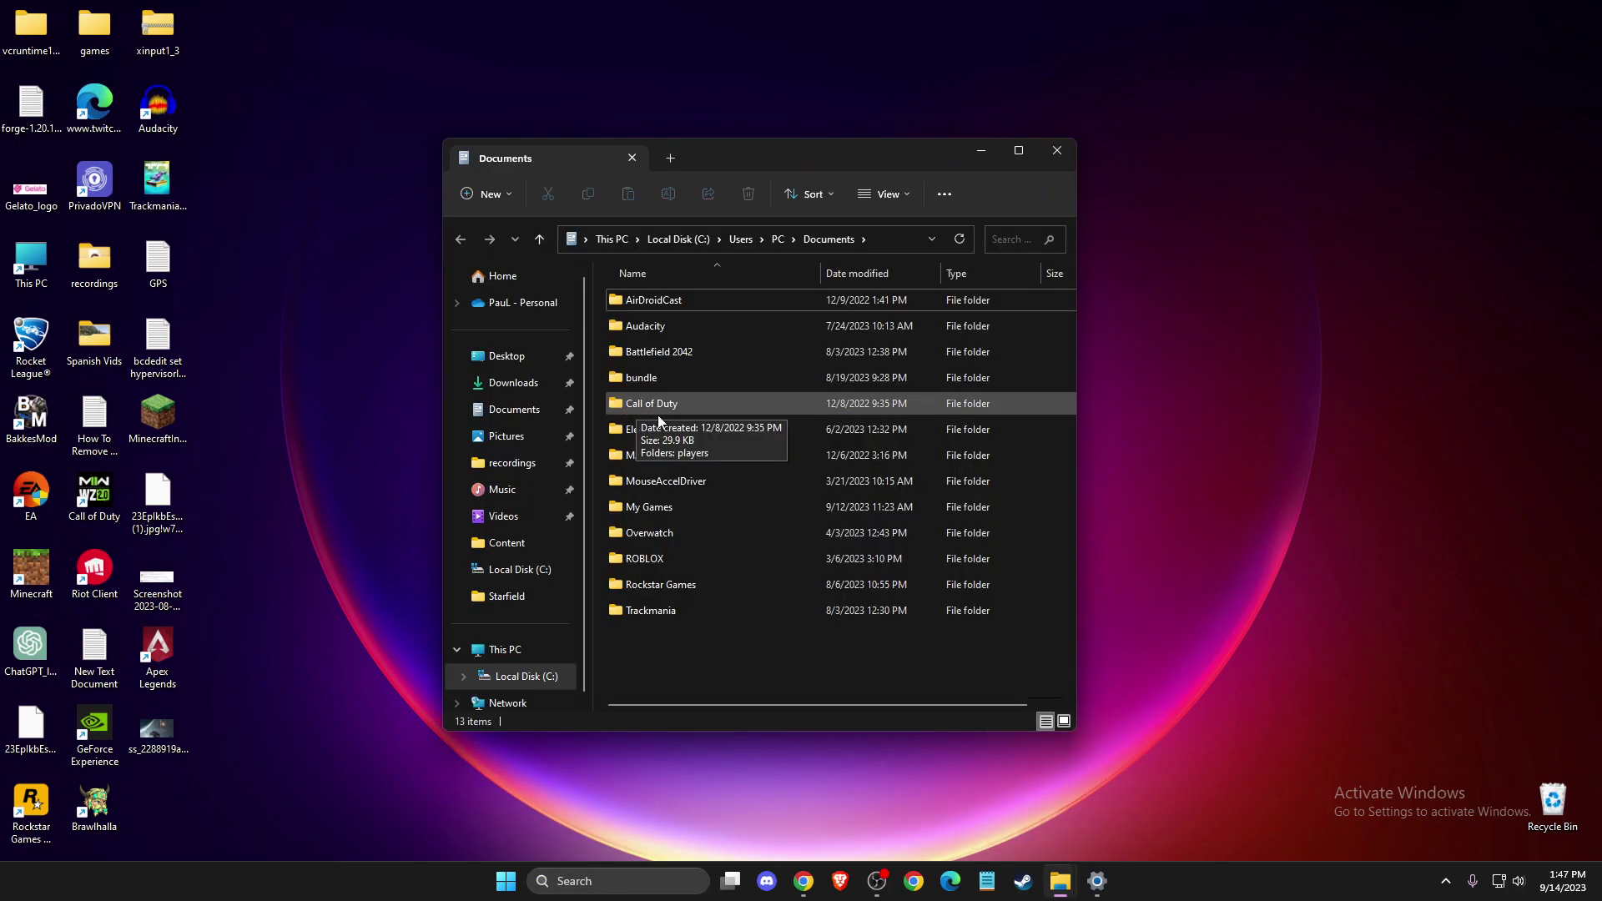
double_click(663, 510)
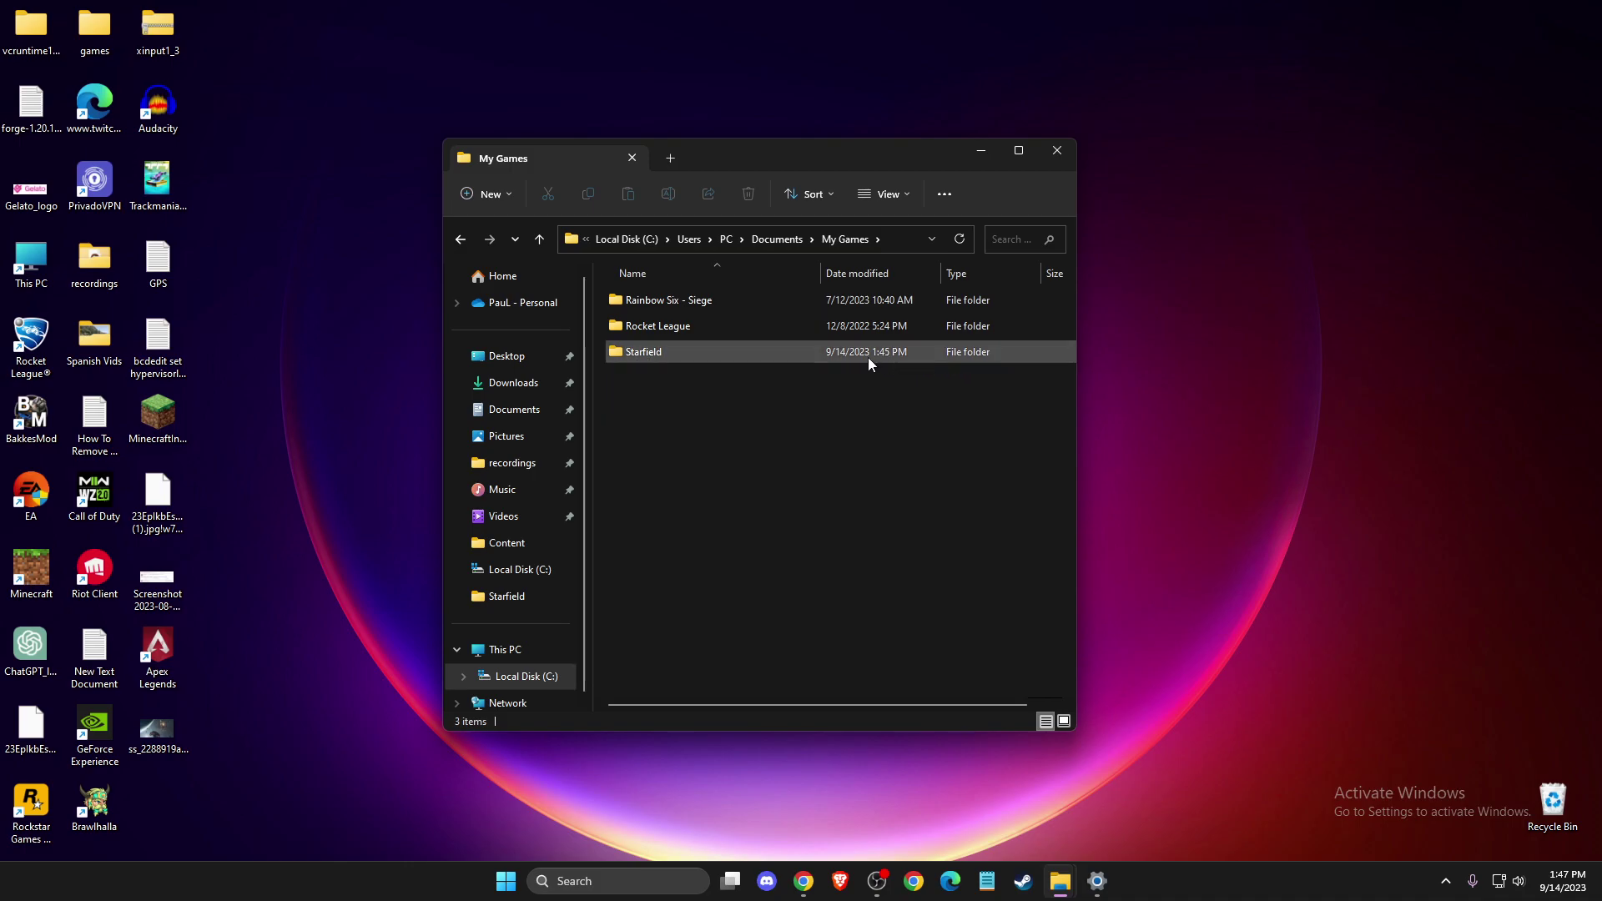
right_click(647, 407)
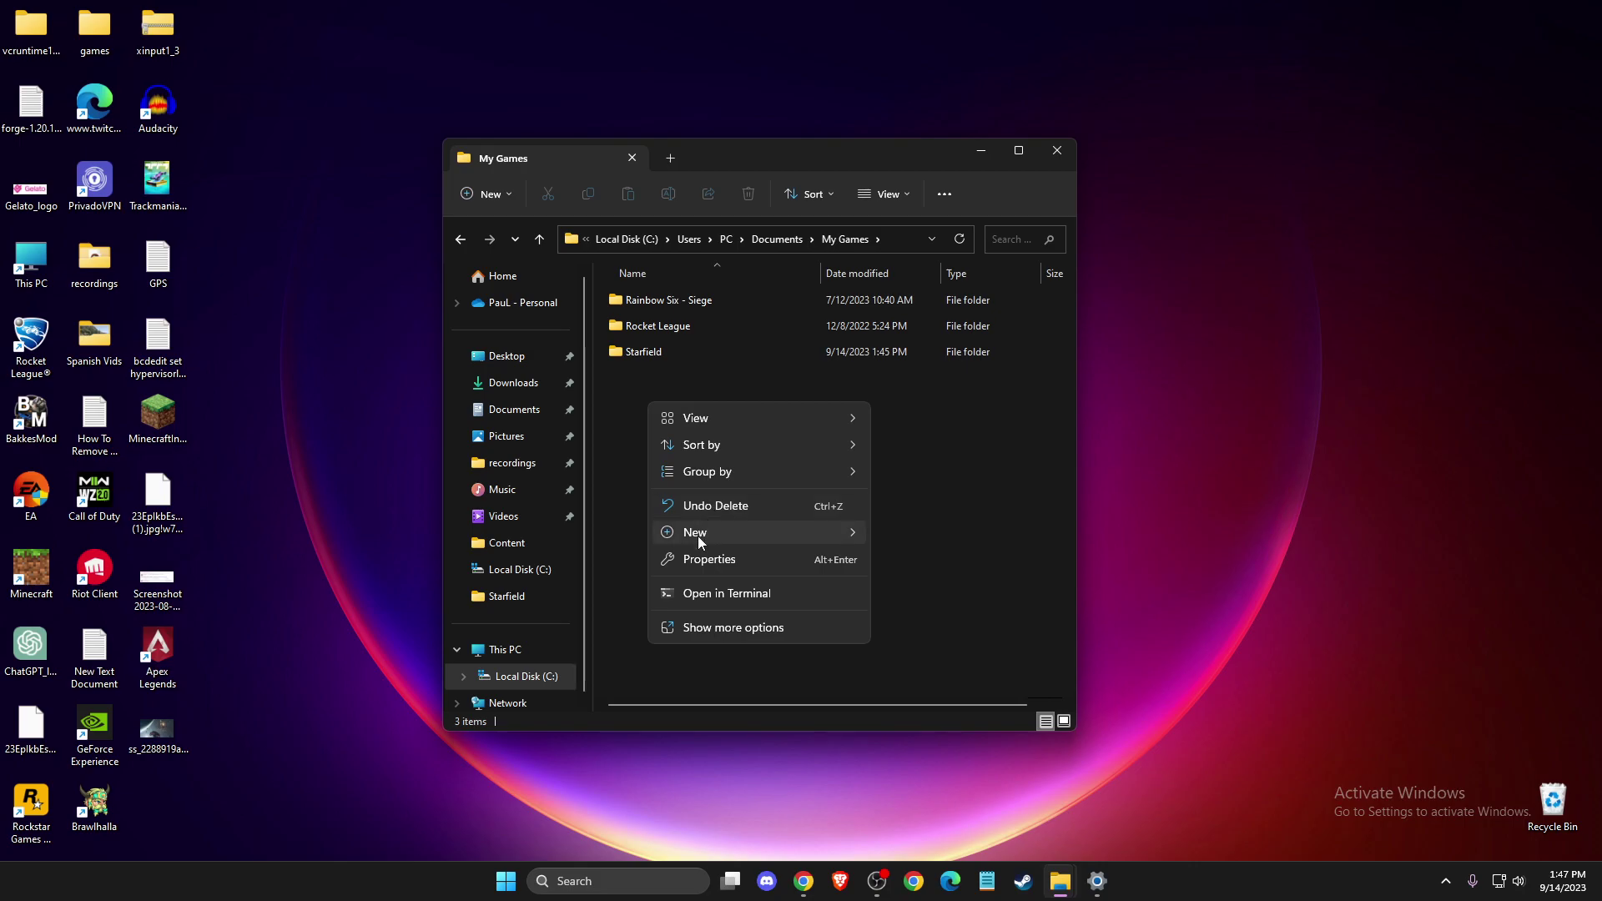
left_click(665, 364)
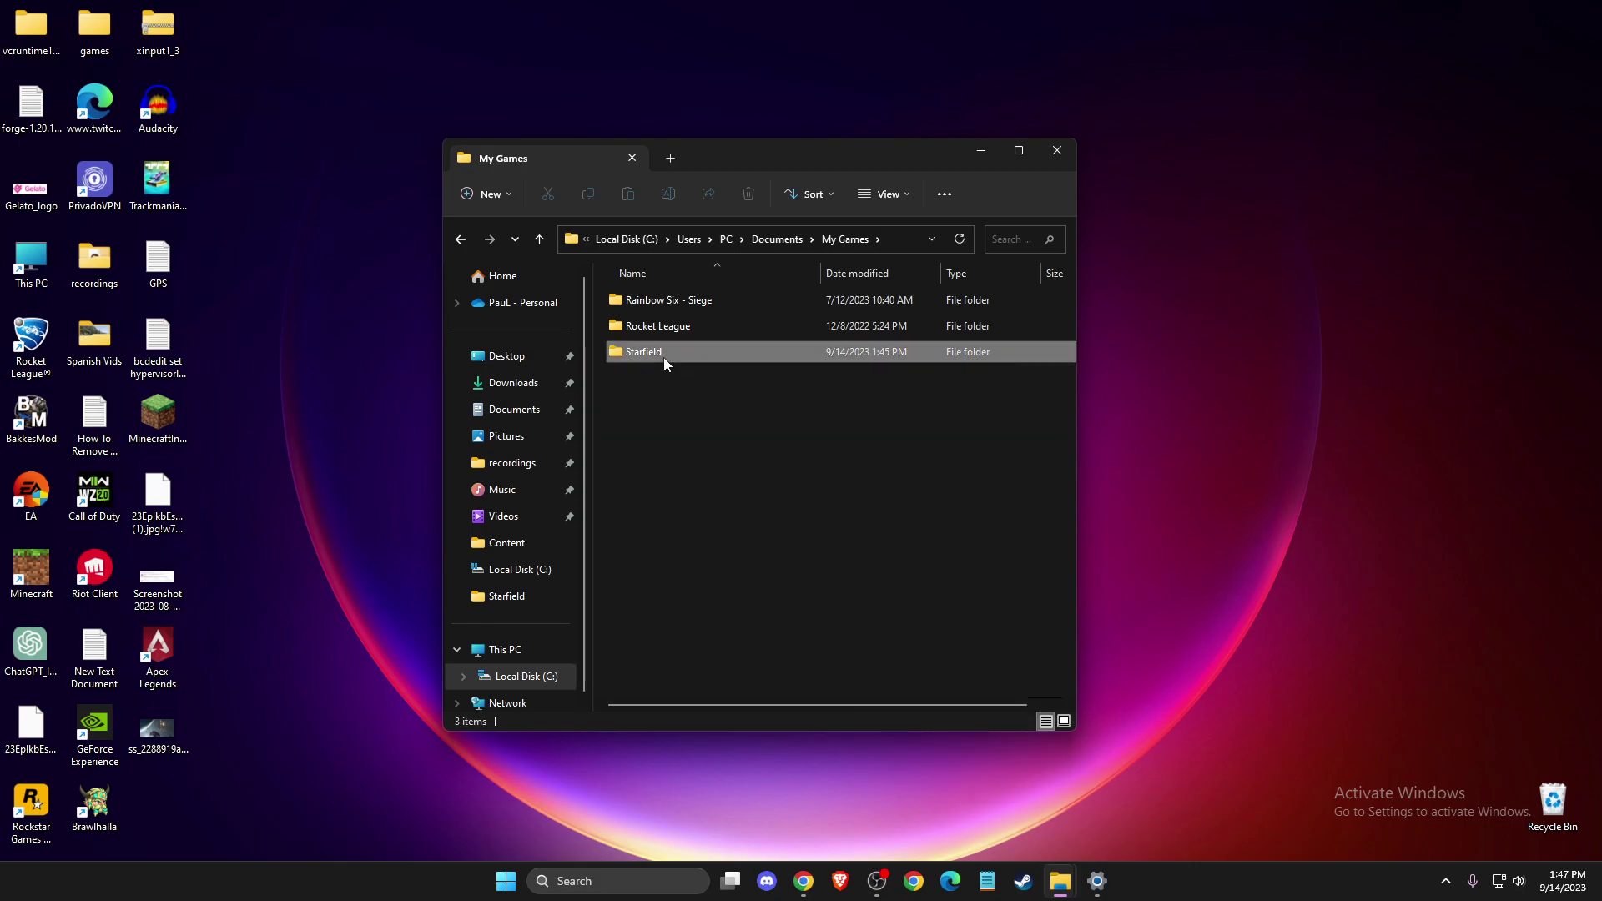
double_click(662, 356)
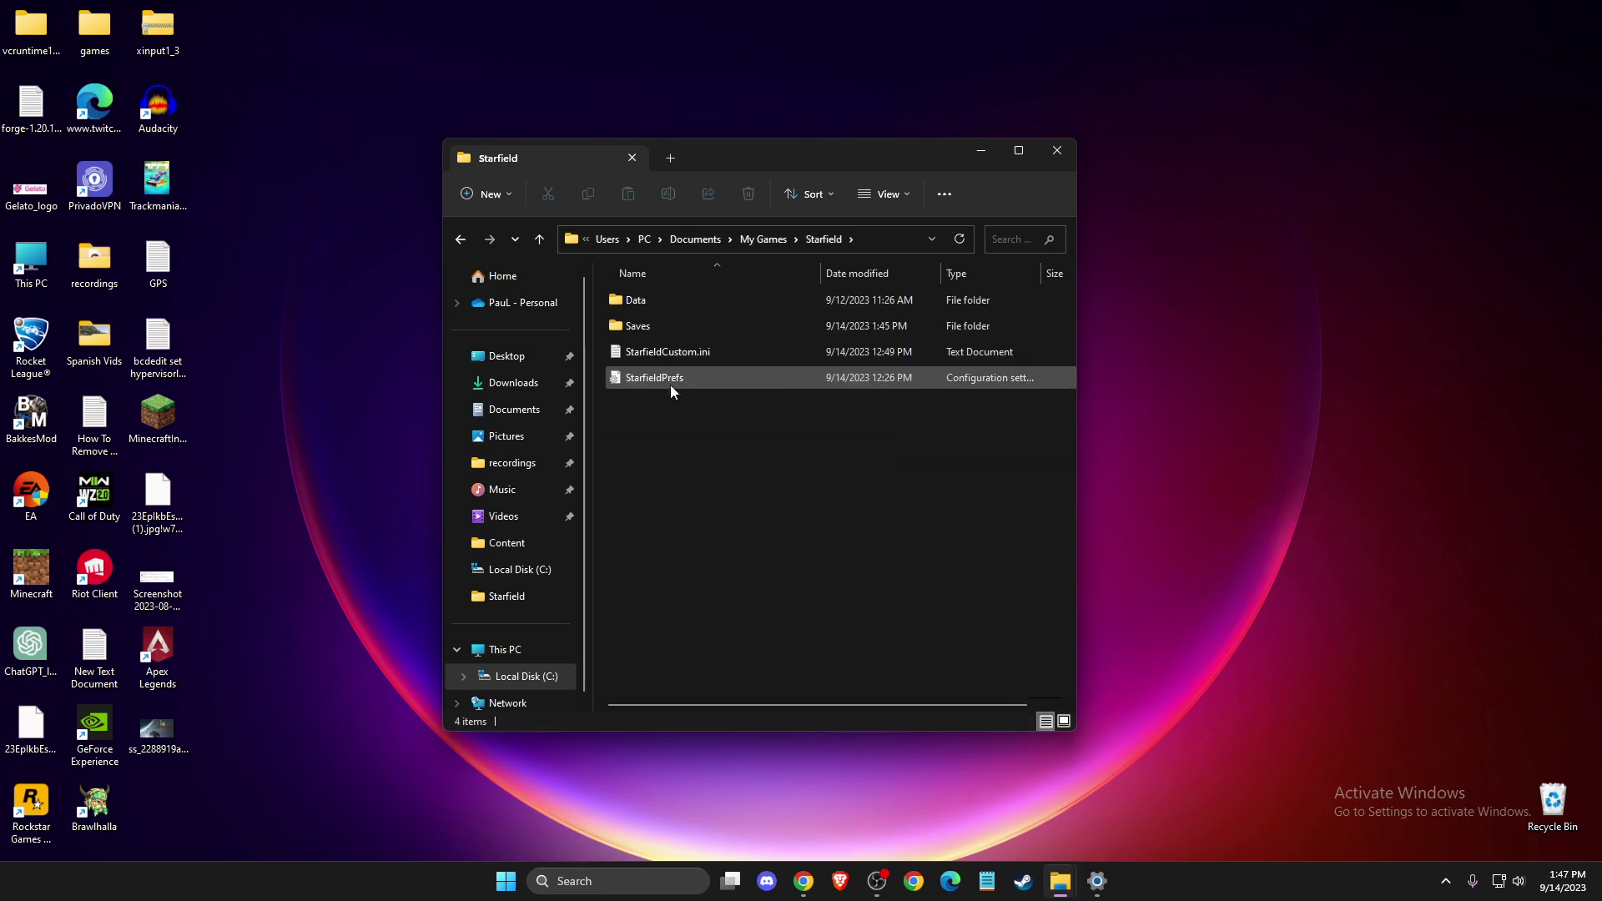
left_click(649, 328)
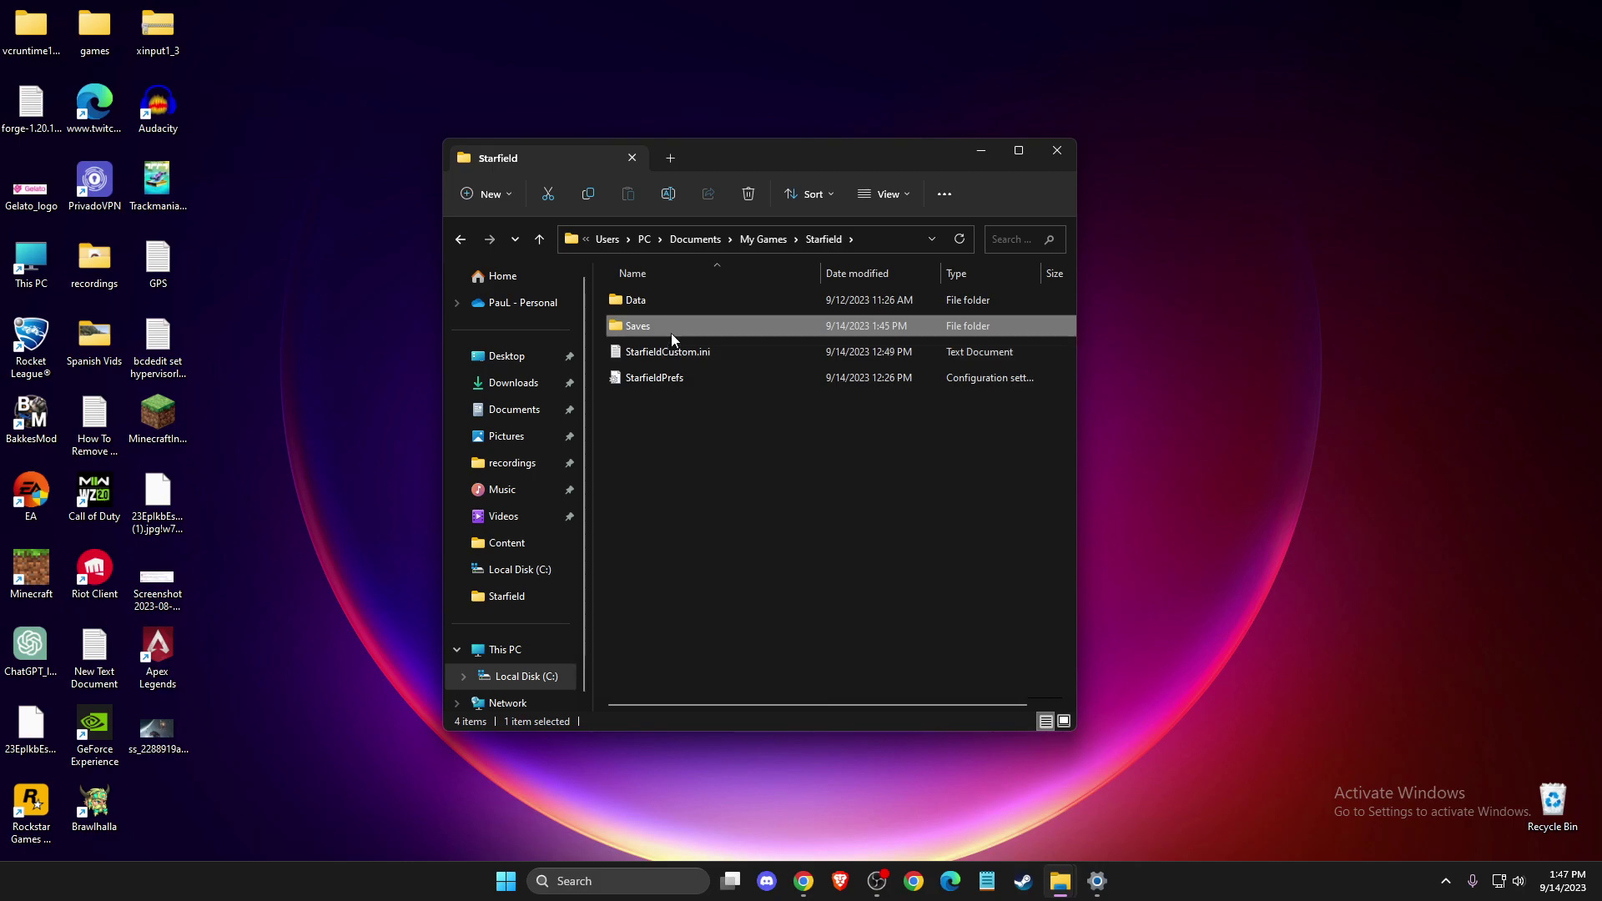
right_click(677, 436)
mouse_move(731, 454)
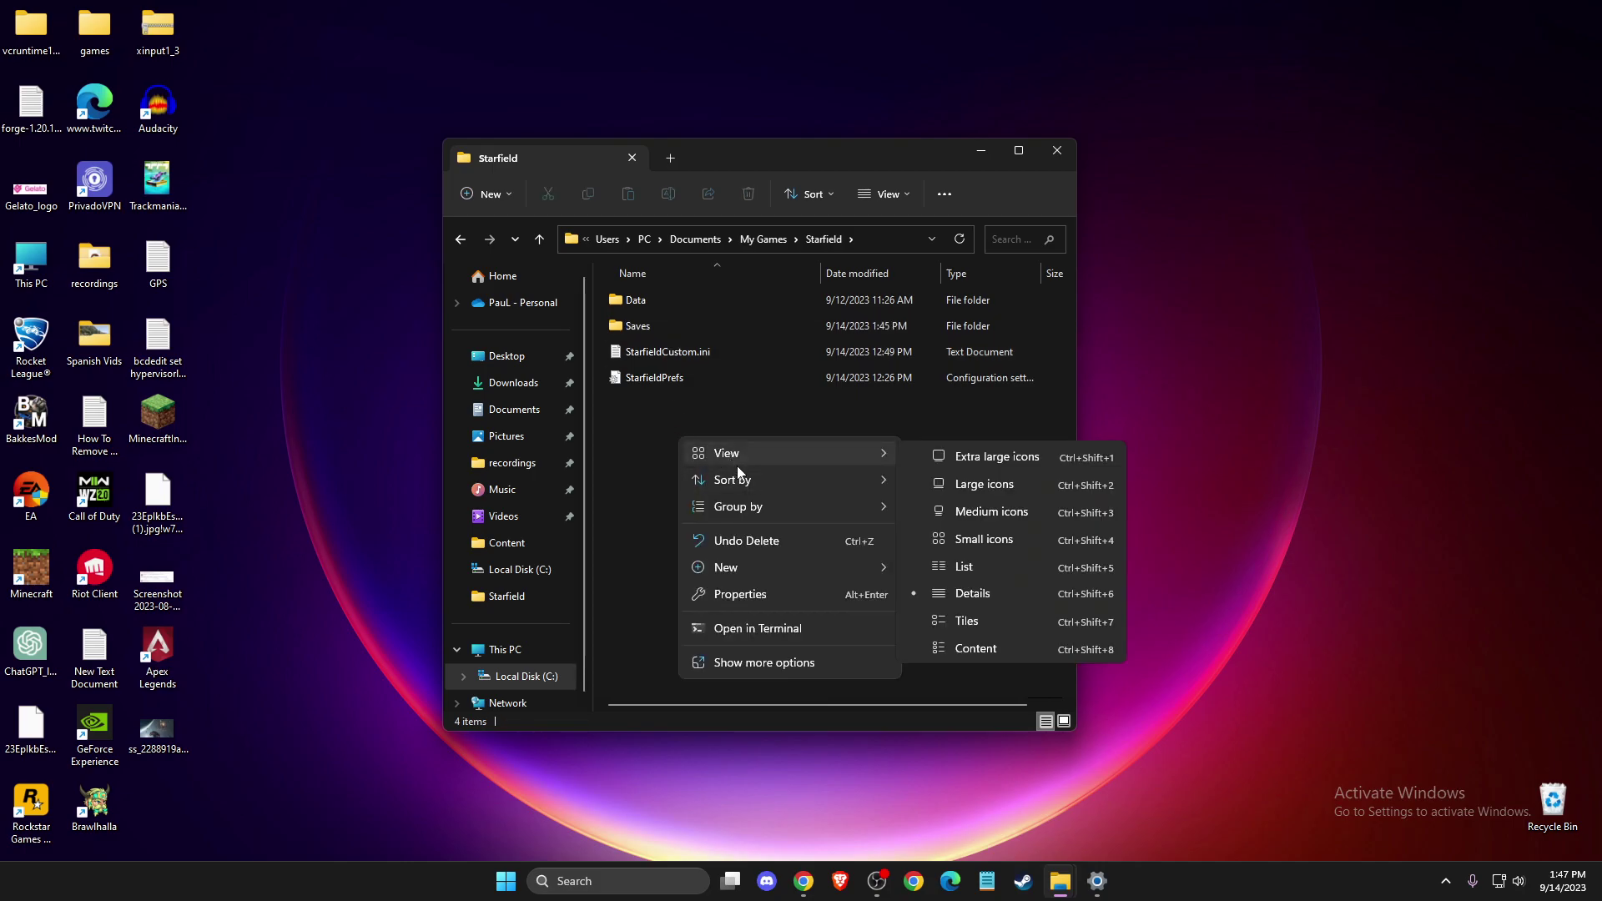
mouse_move(737, 573)
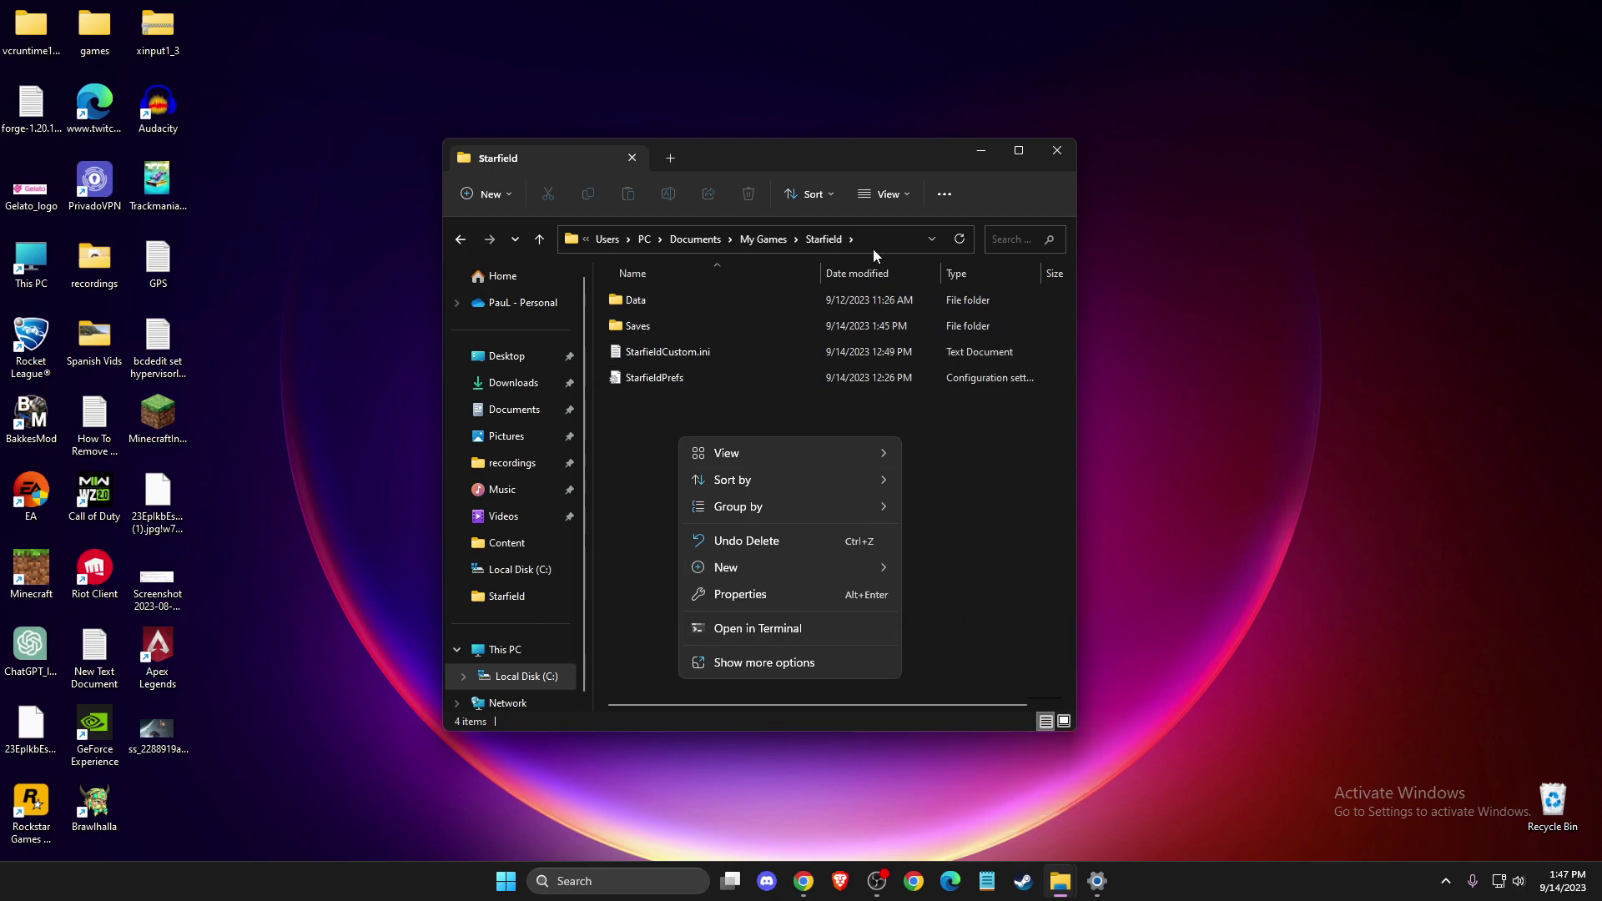
left_click(1056, 150)
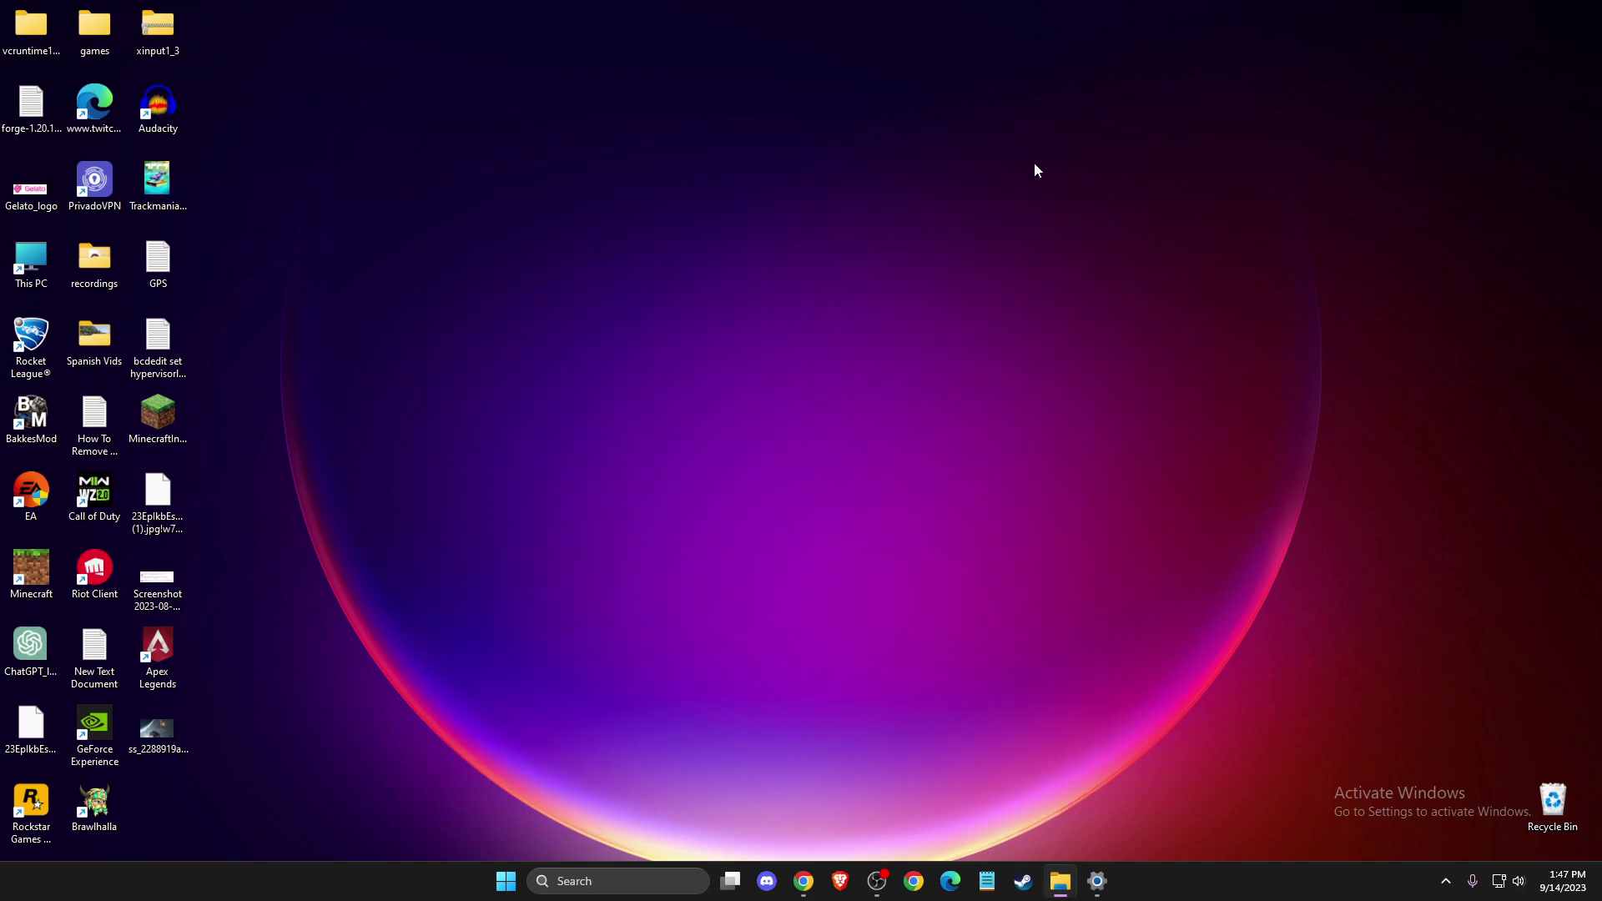
Open Windows Defender Firewall's allowed apps list, jump to the S entries, and unlock it for editing.
left_click(604, 881)
type("wi")
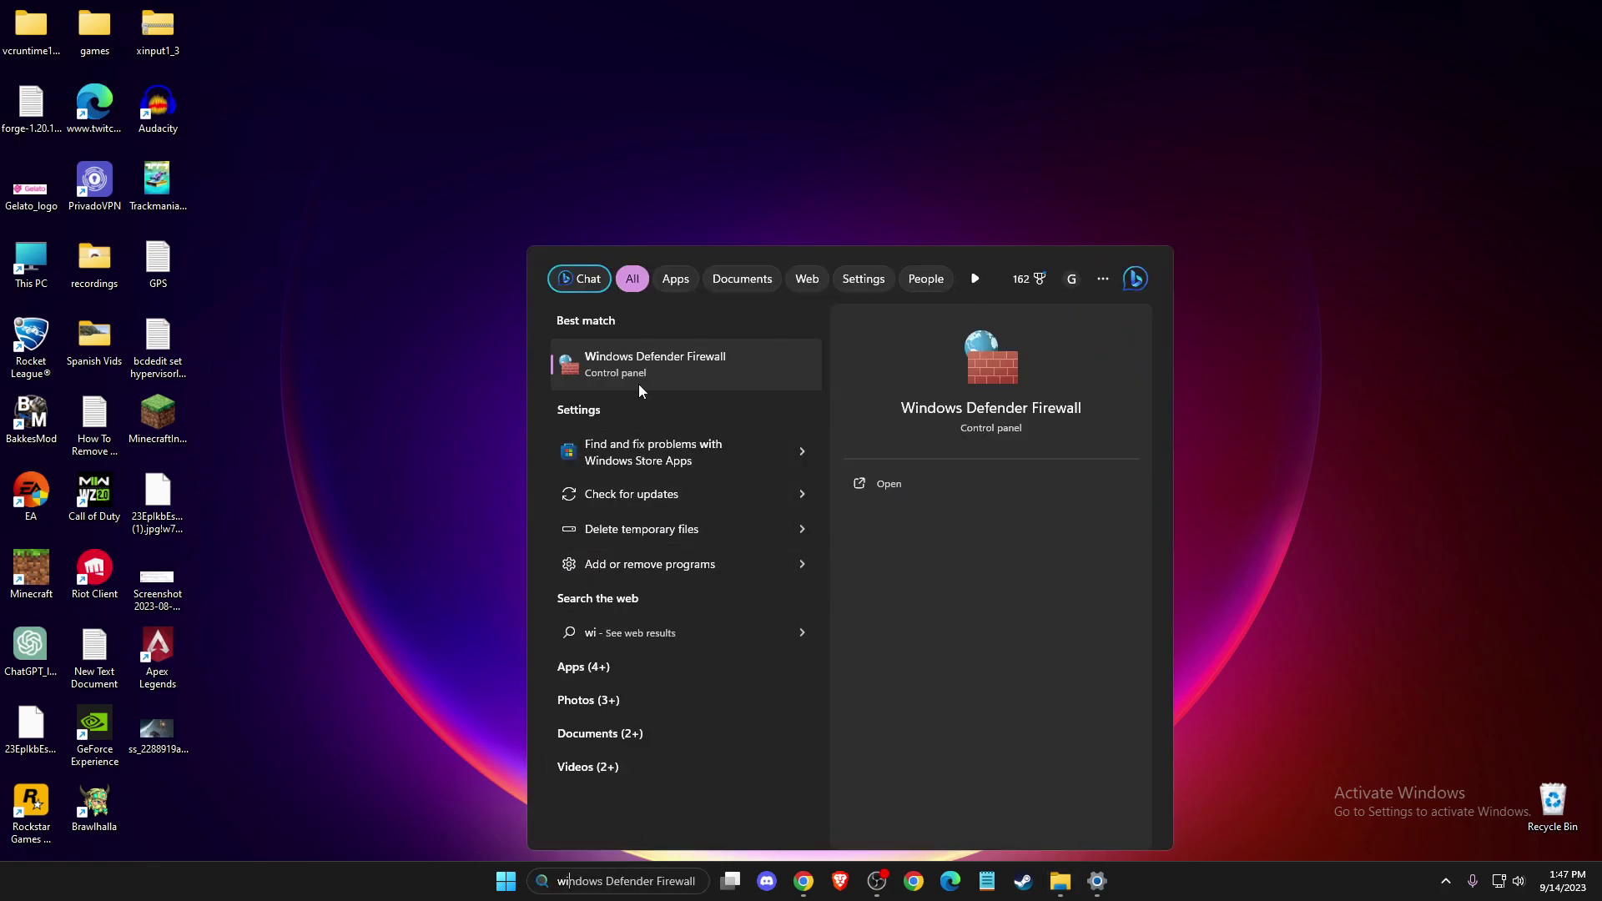
left_click(640, 386)
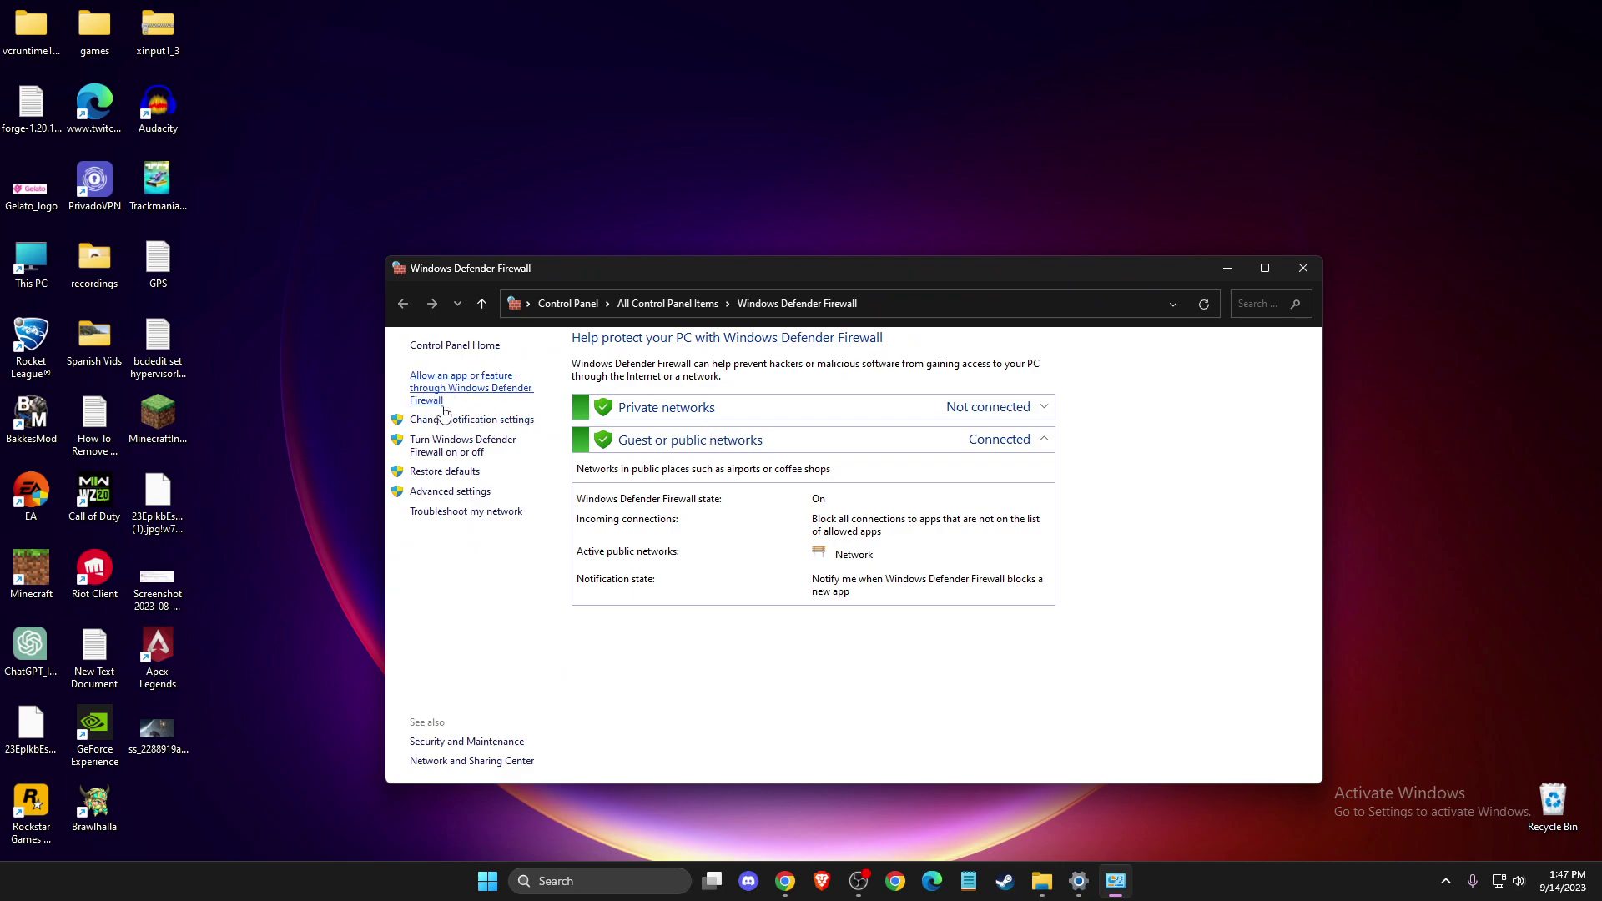
left_click(458, 398)
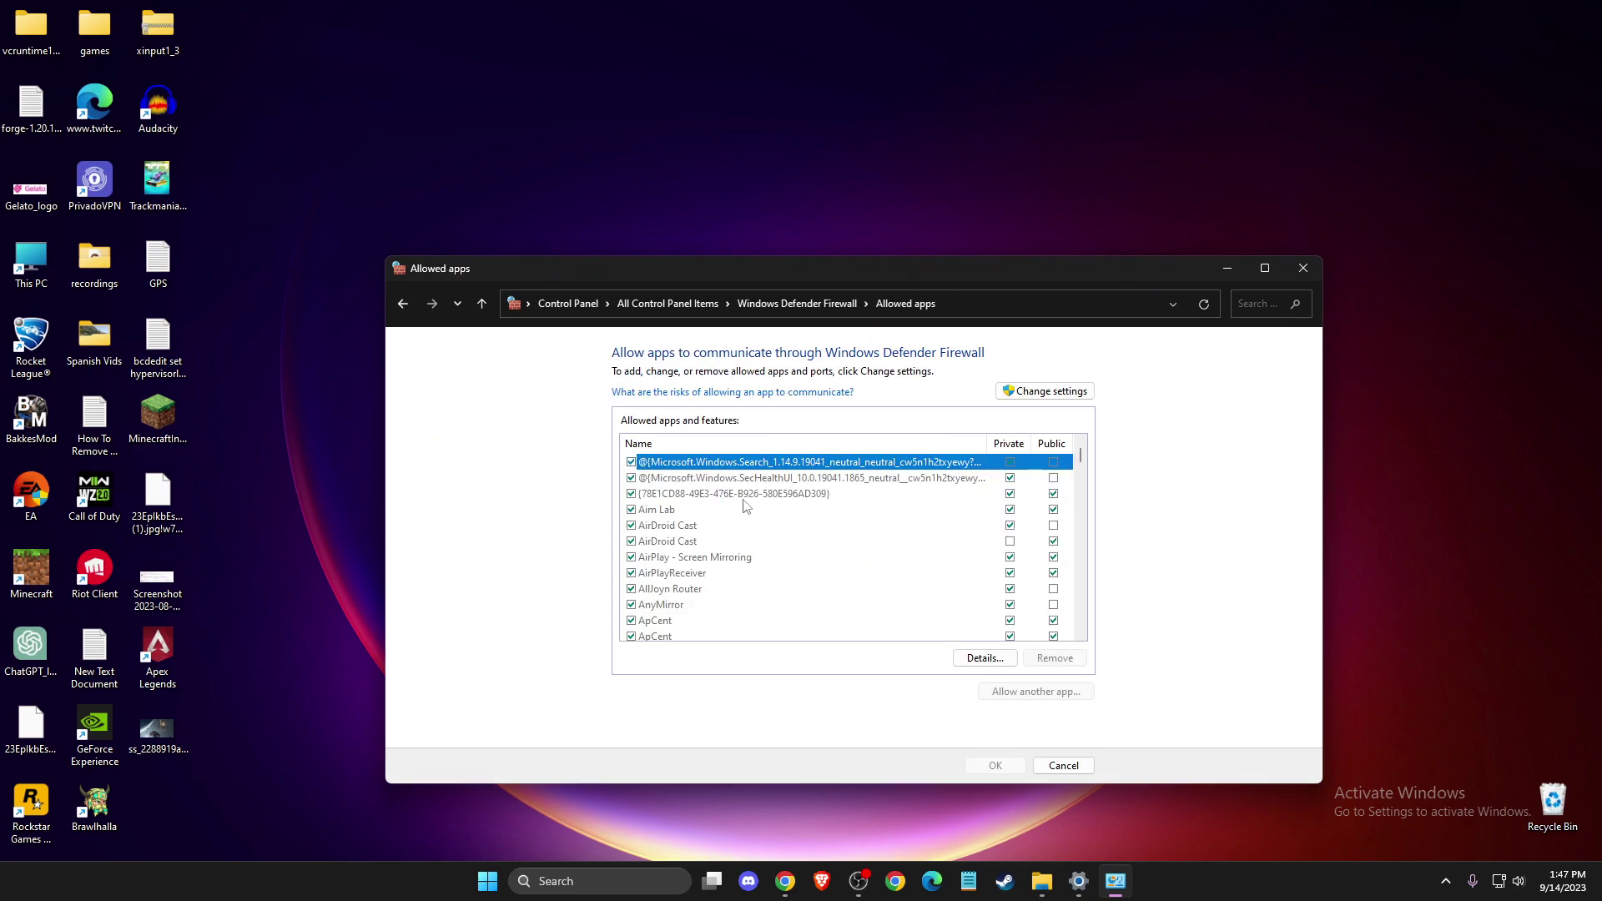
left_click(711, 493)
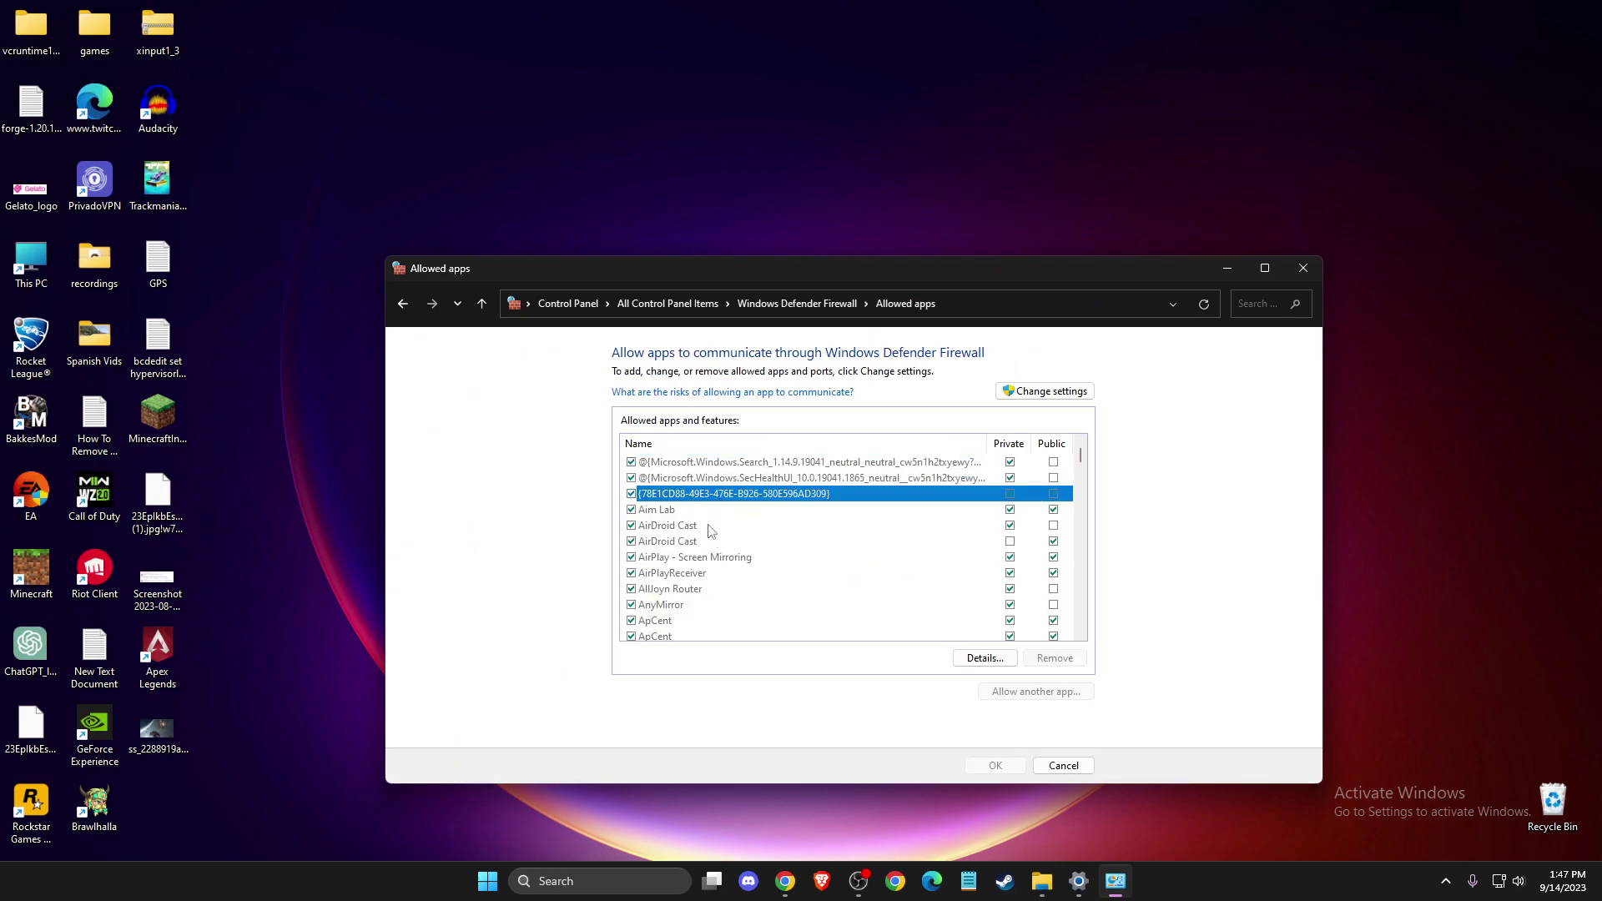
key("s")
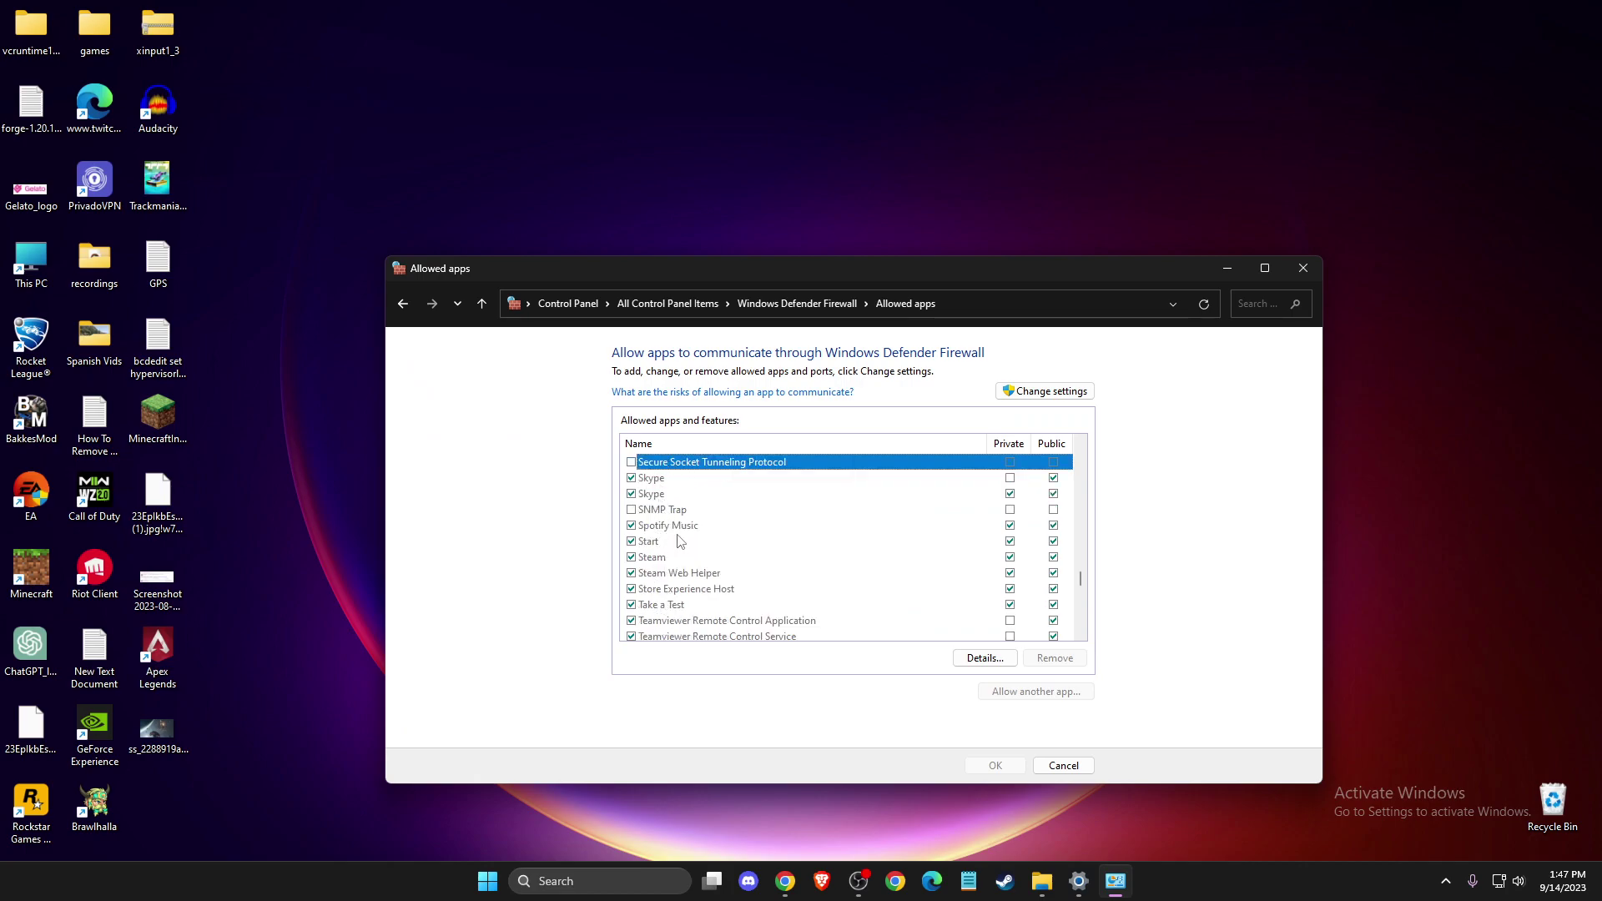
left_click(1027, 392)
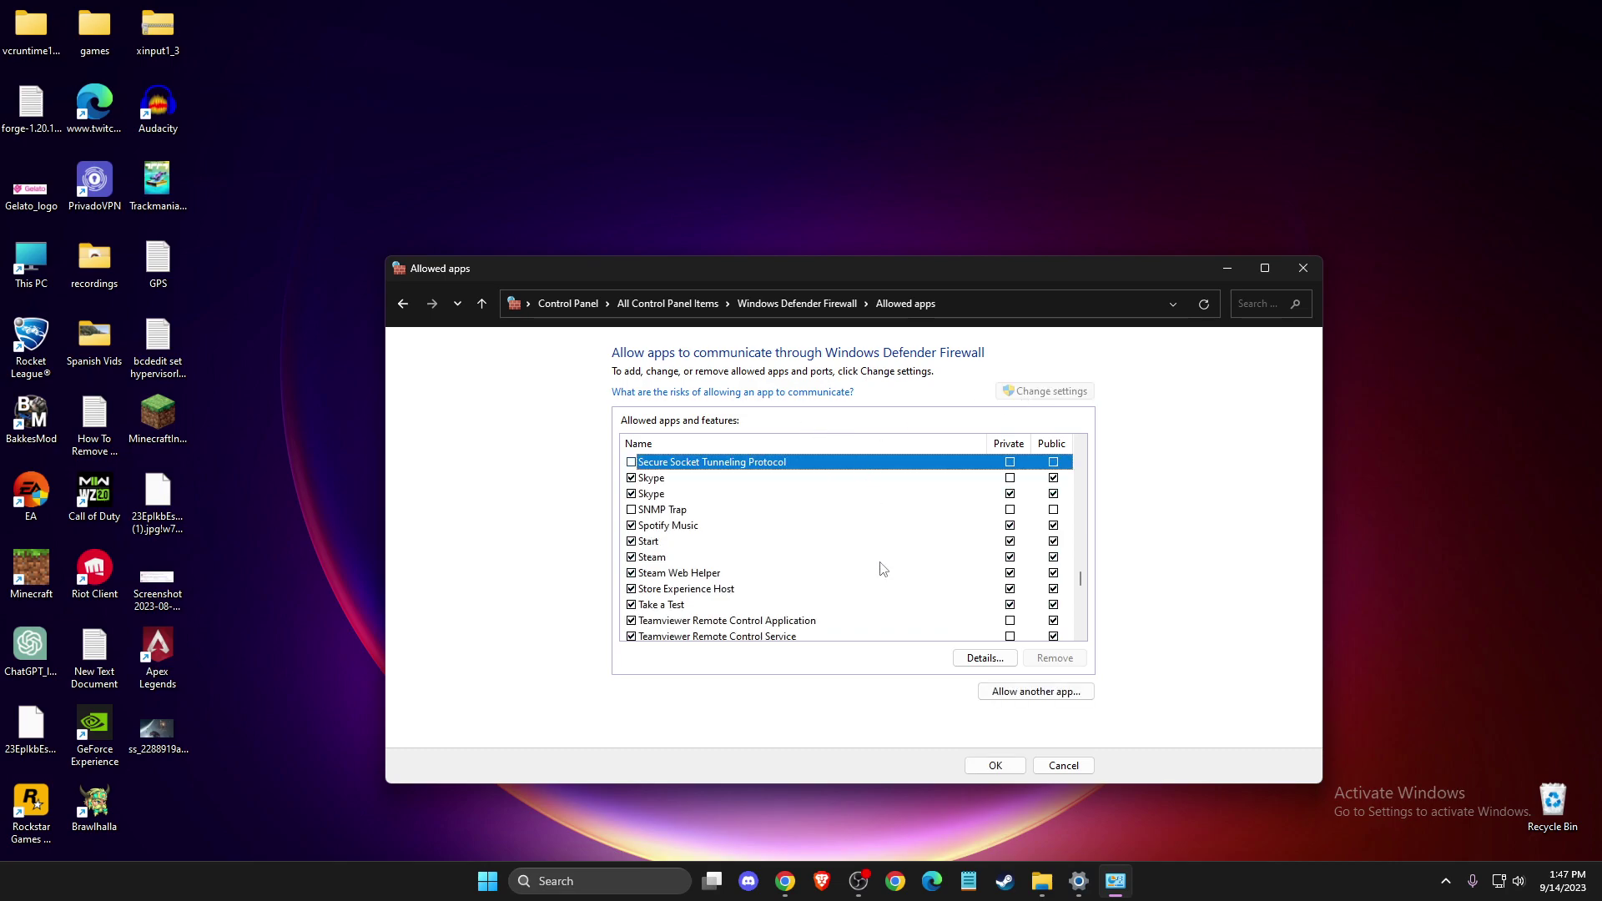
Start allowing another app and browse to C:\XboxGames\Starfield\Content.
left_click(993, 694)
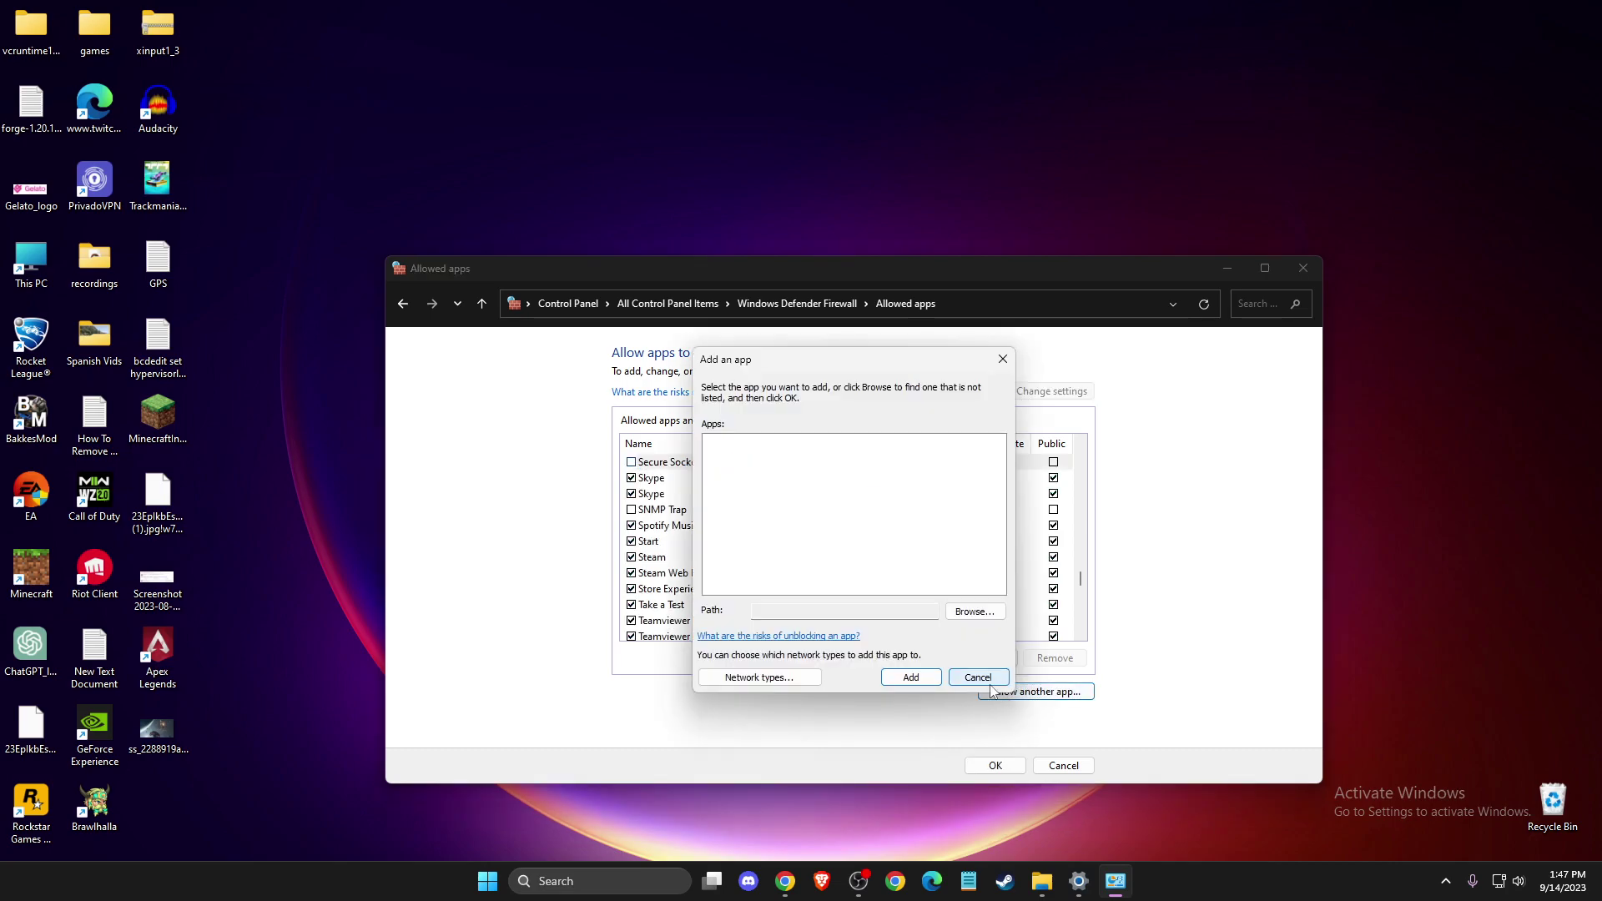
left_click(954, 616)
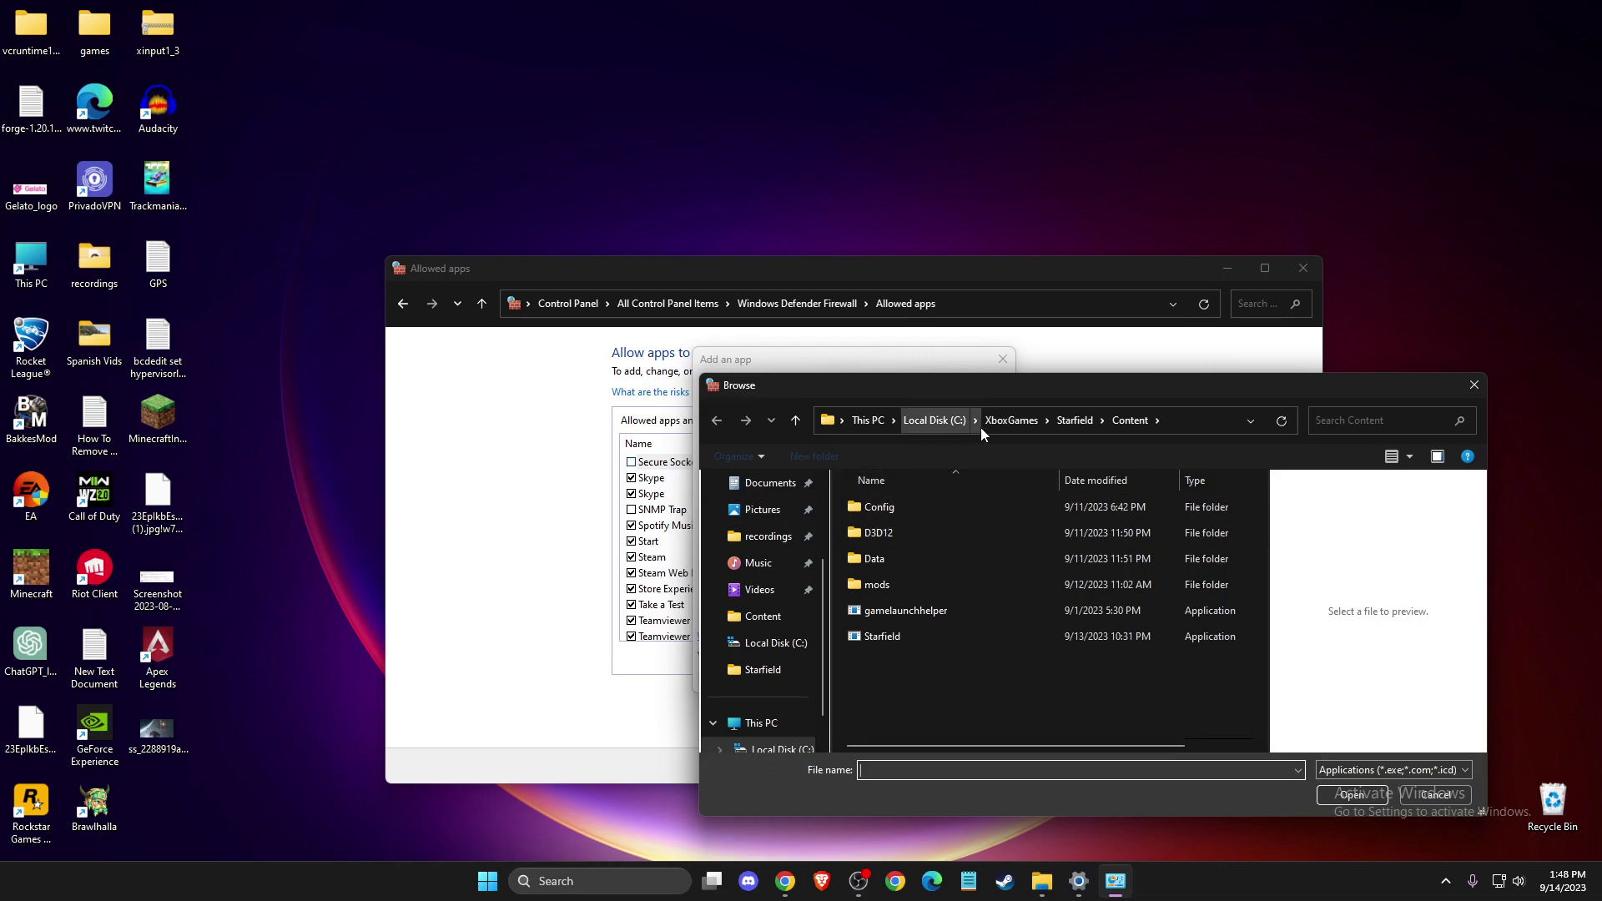
left_click(929, 422)
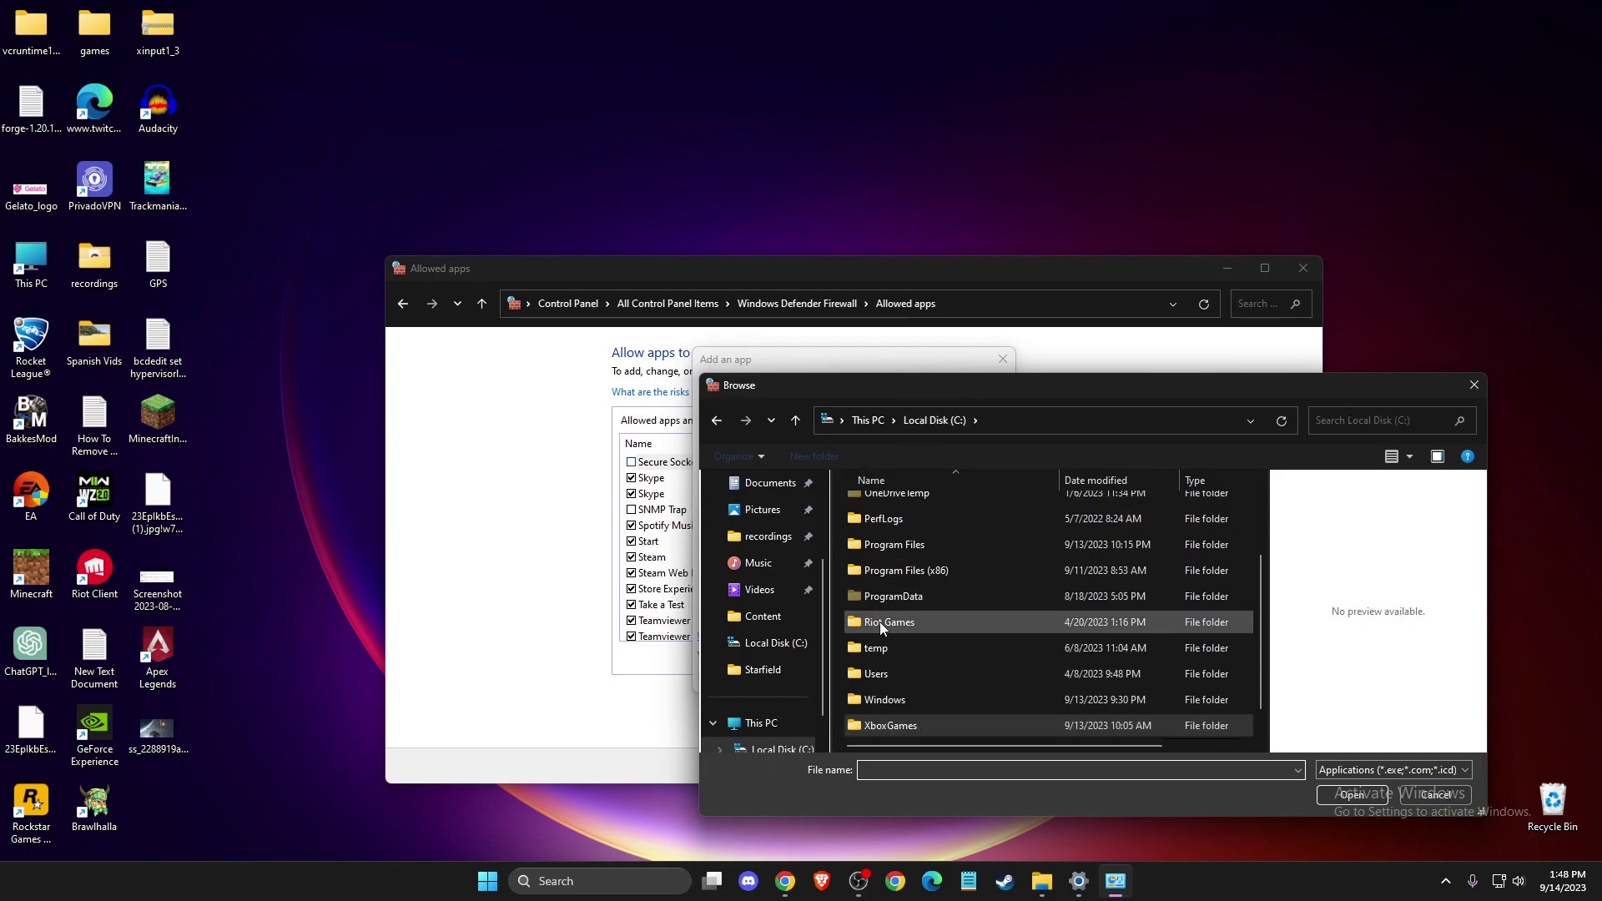
double_click(904, 723)
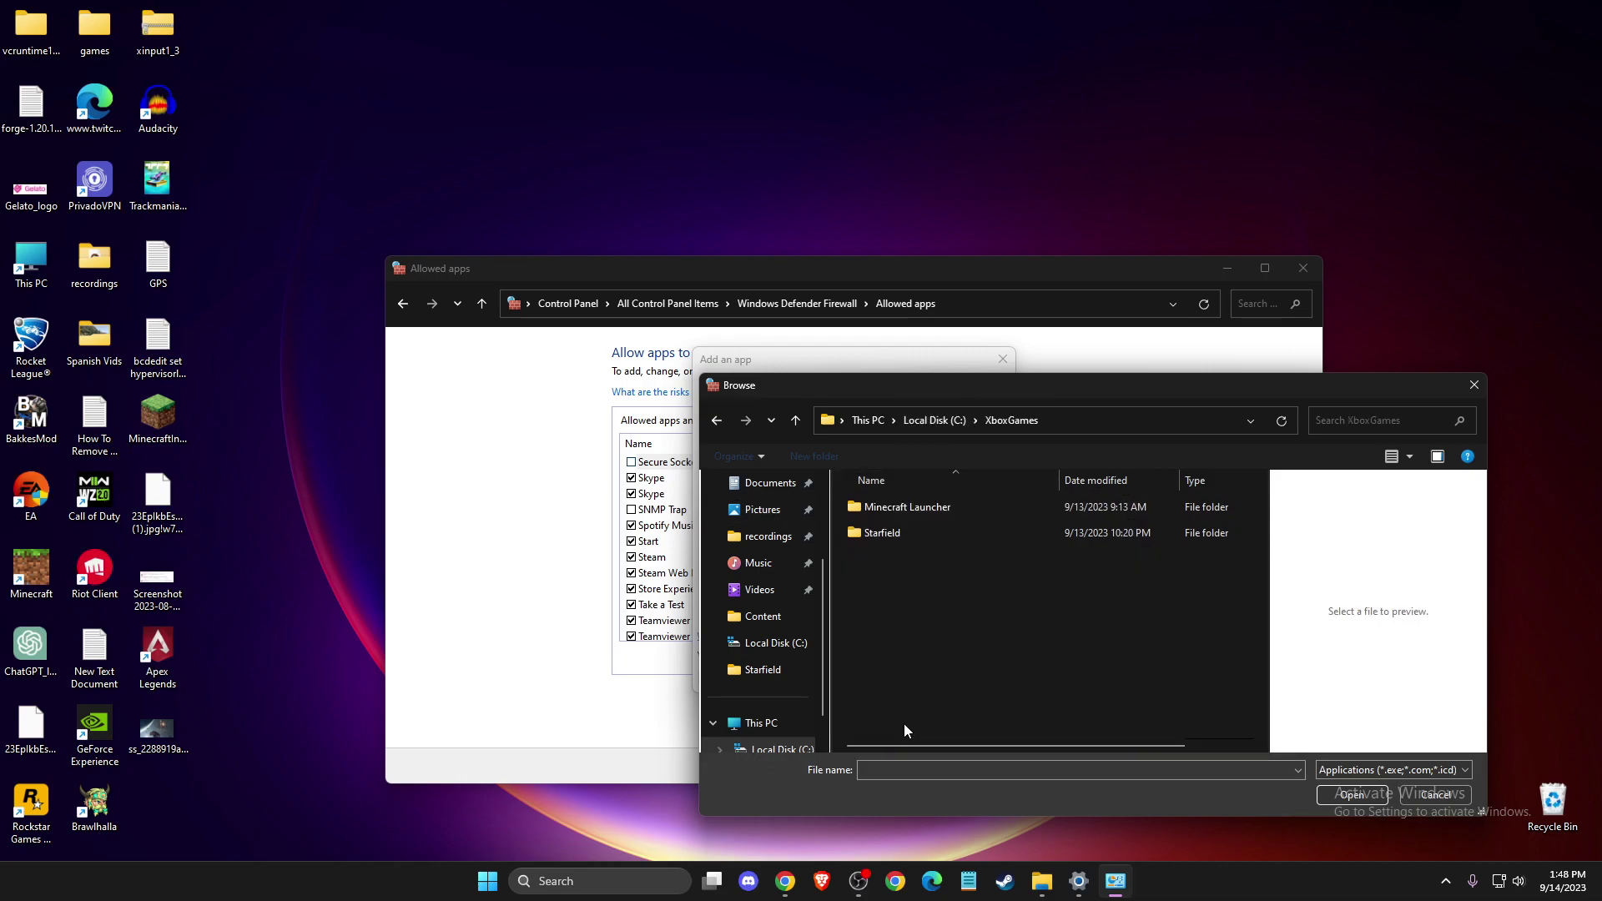
double_click(898, 532)
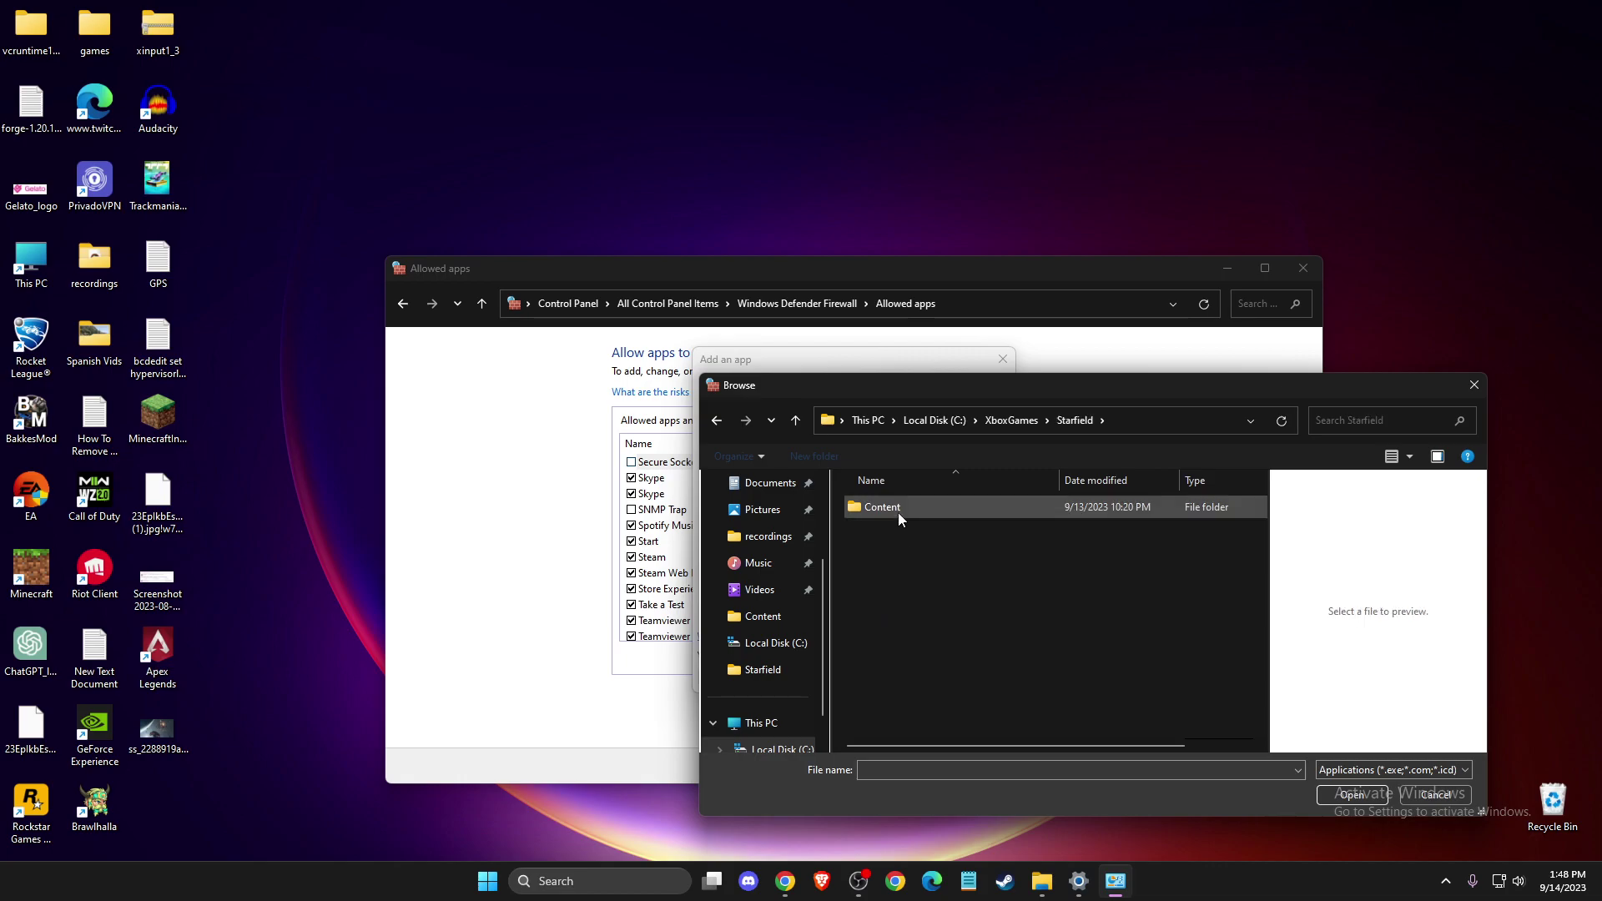
left_click(897, 512)
double_click(898, 512)
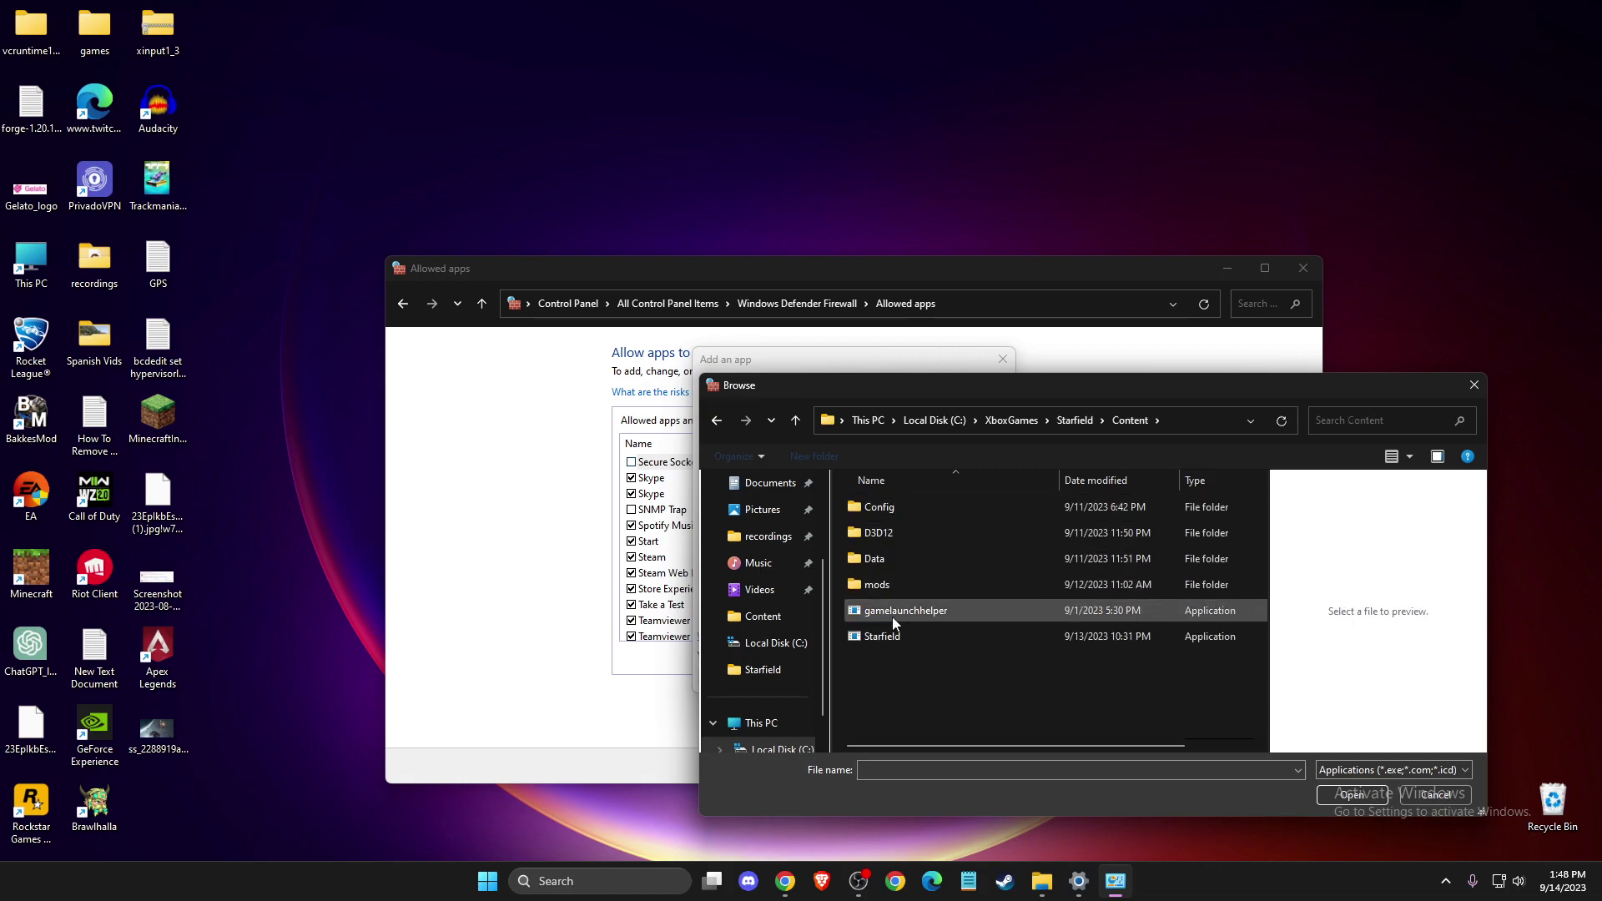
Add gamelaunchhelper instead of the access-denied Starfield file, then close Allowed apps.
left_click(889, 639)
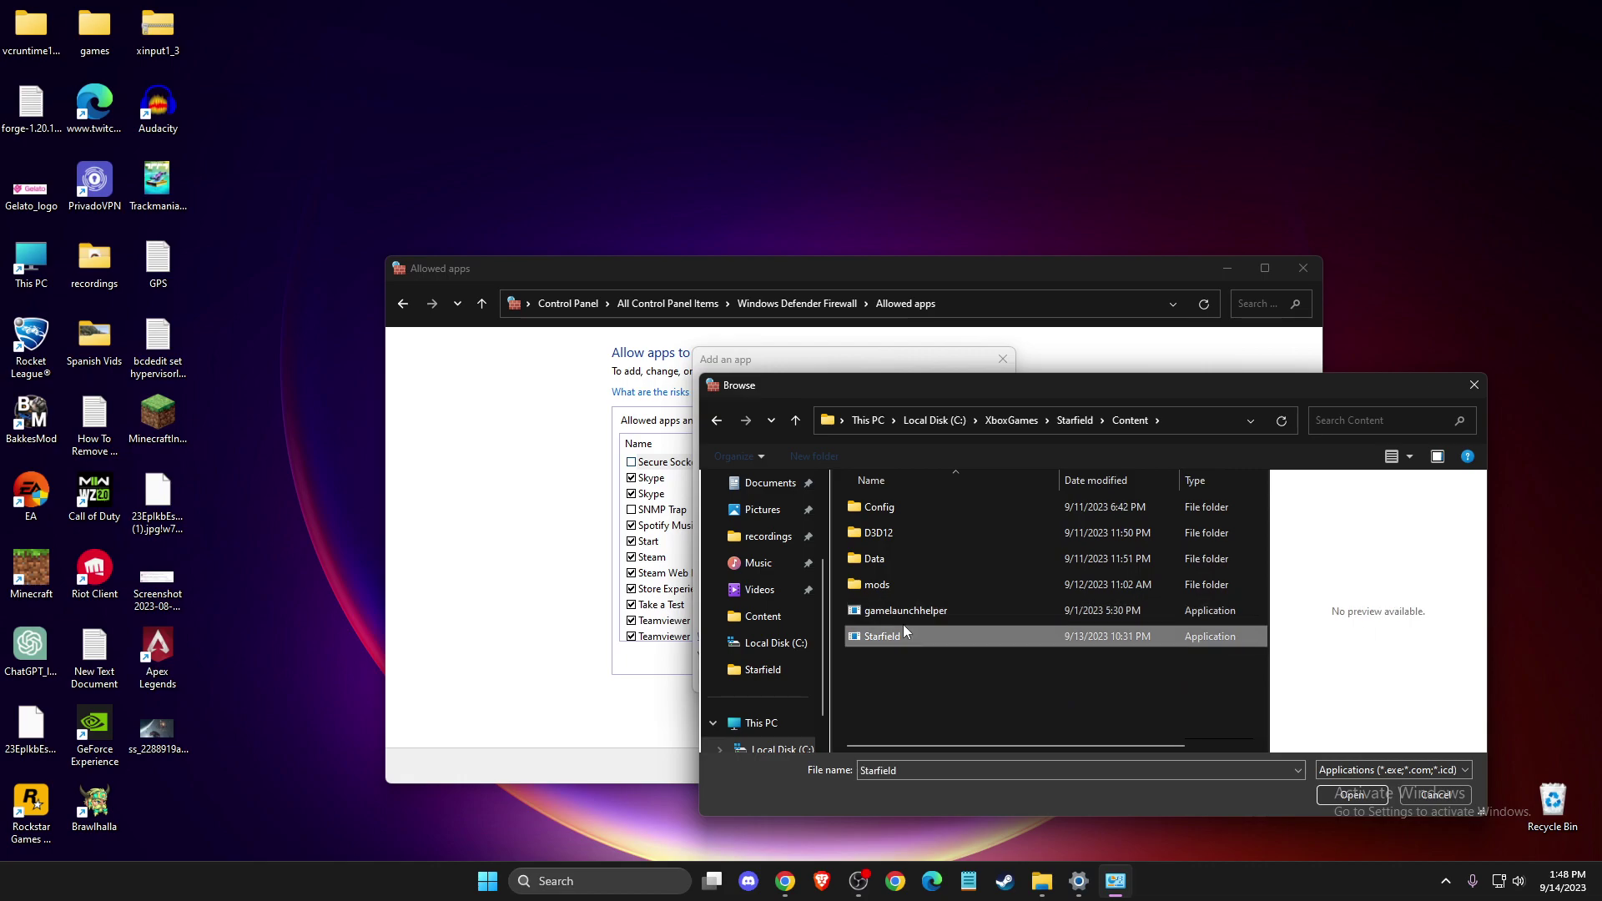
left_click(1335, 794)
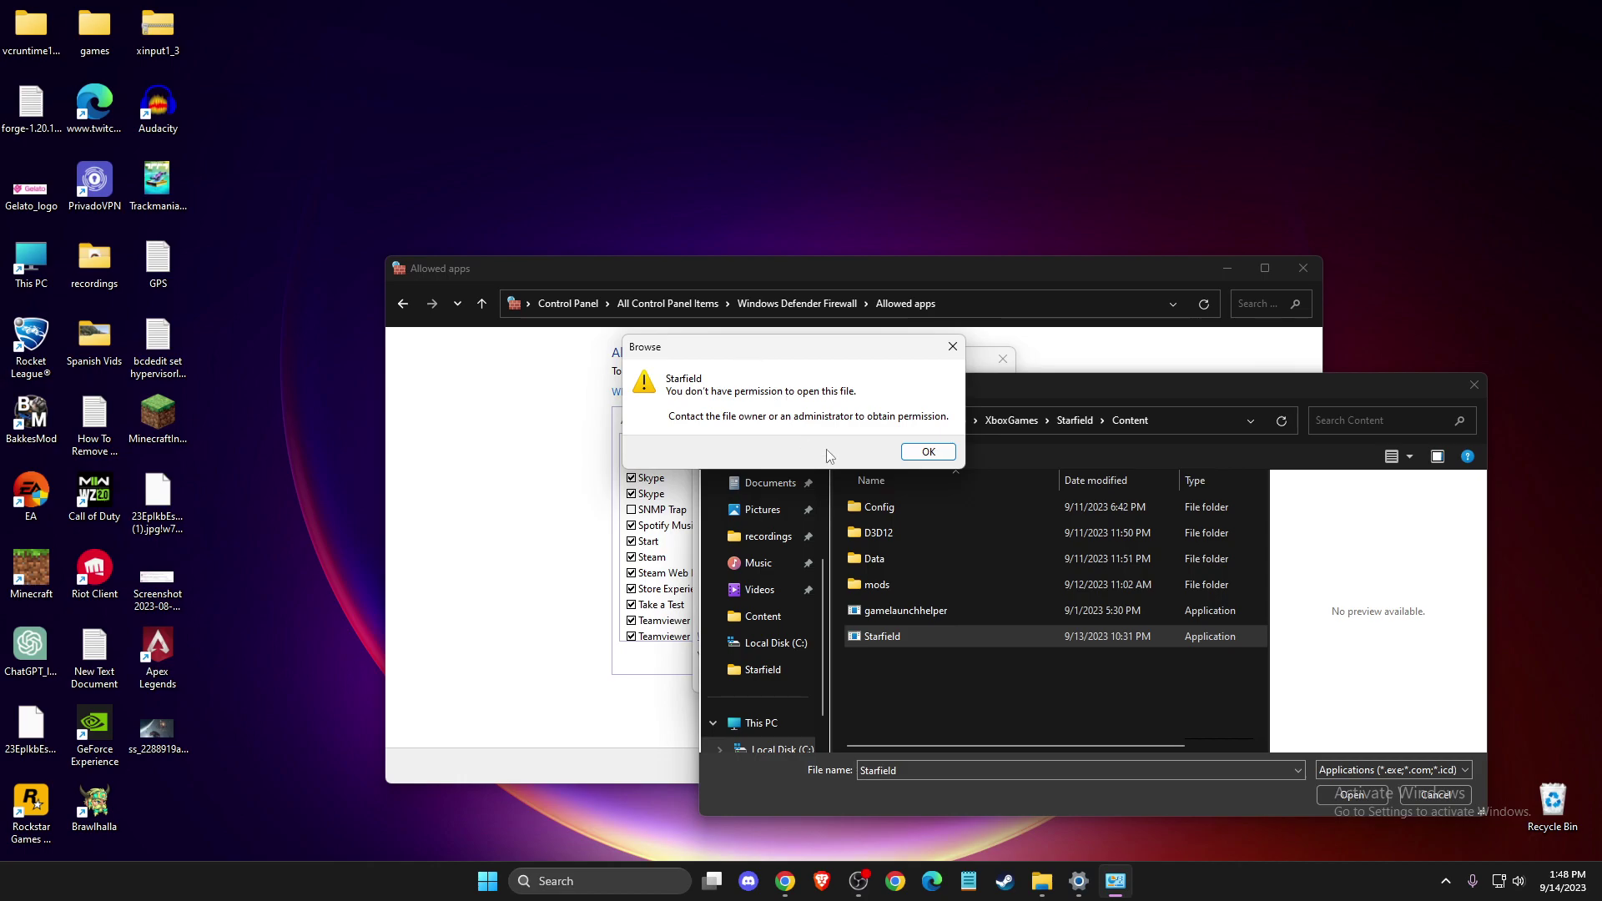
left_click(928, 451)
left_click(887, 609)
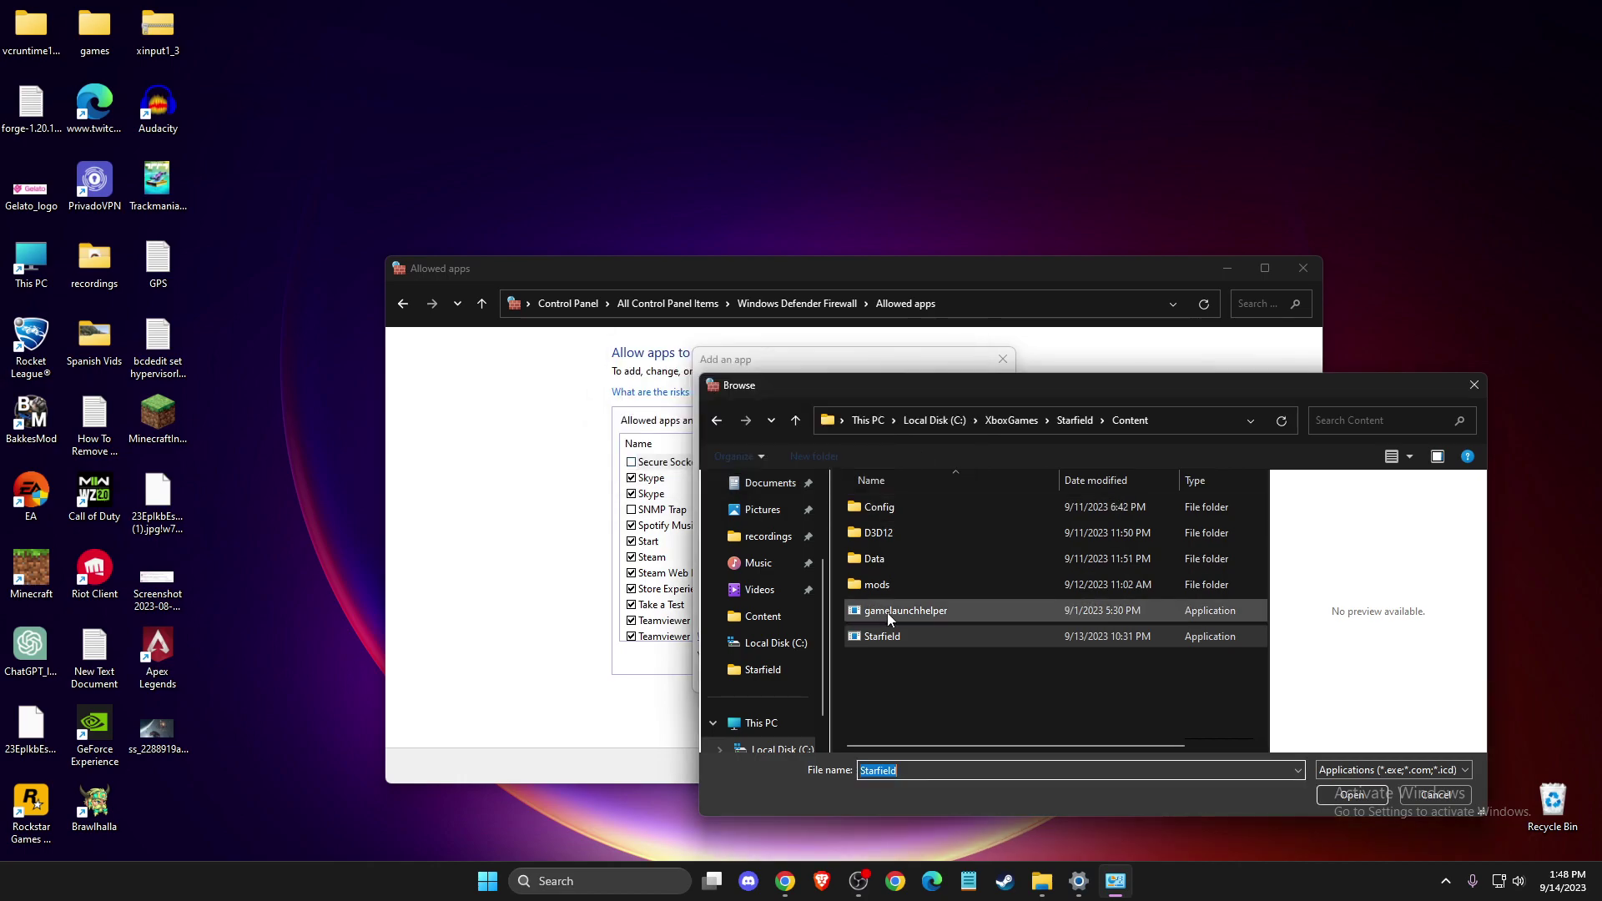
left_click(1347, 792)
left_click(911, 677)
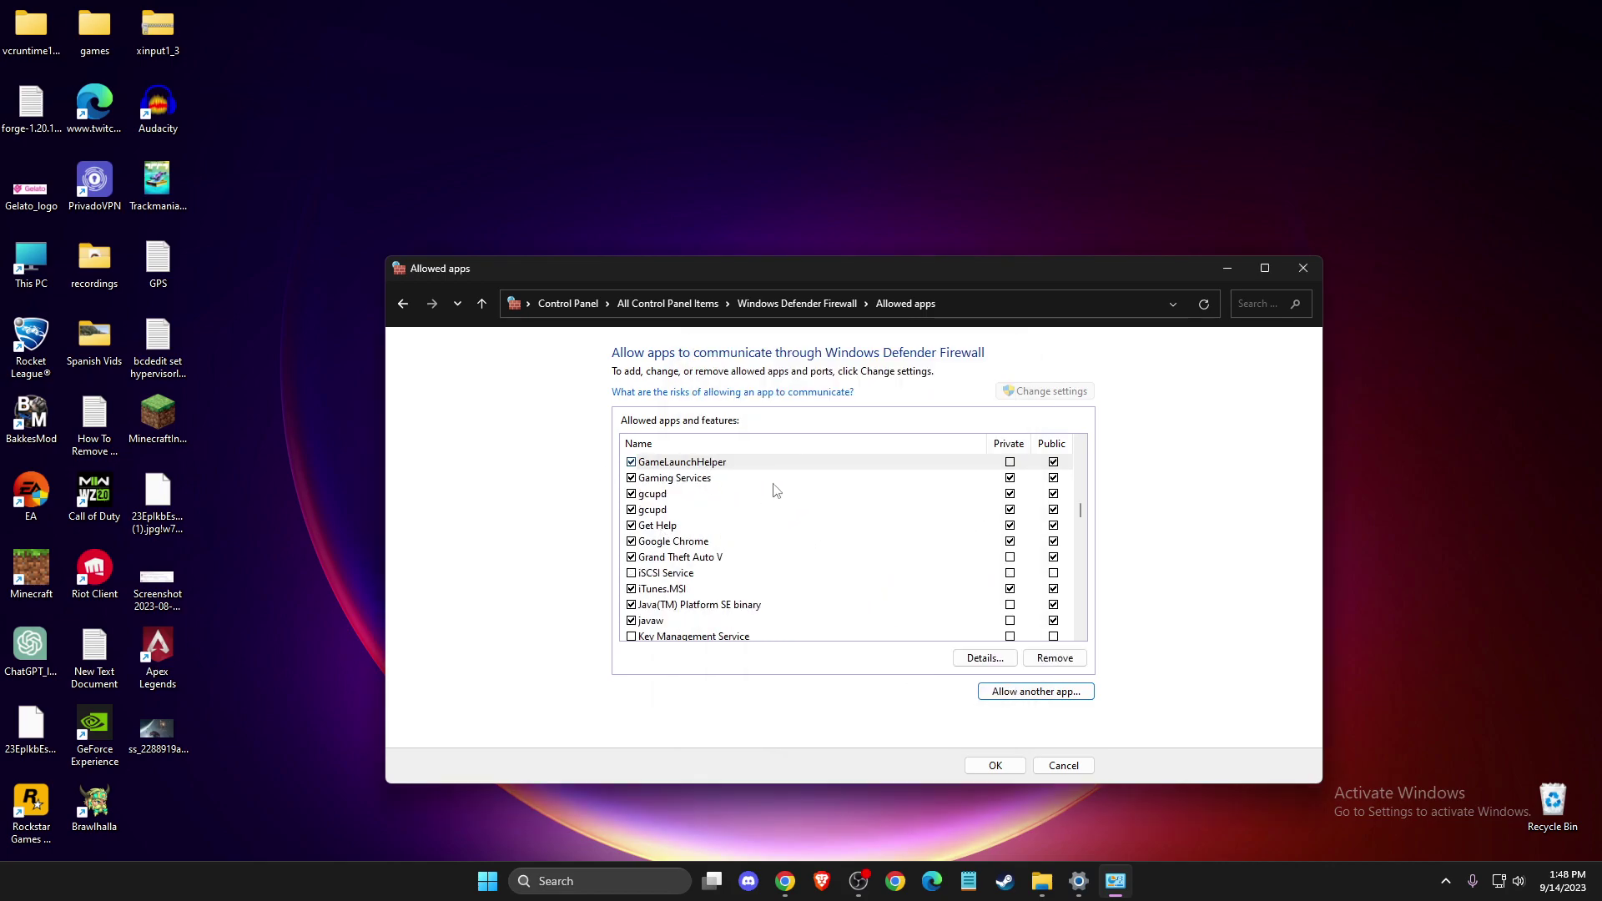
left_click(1303, 268)
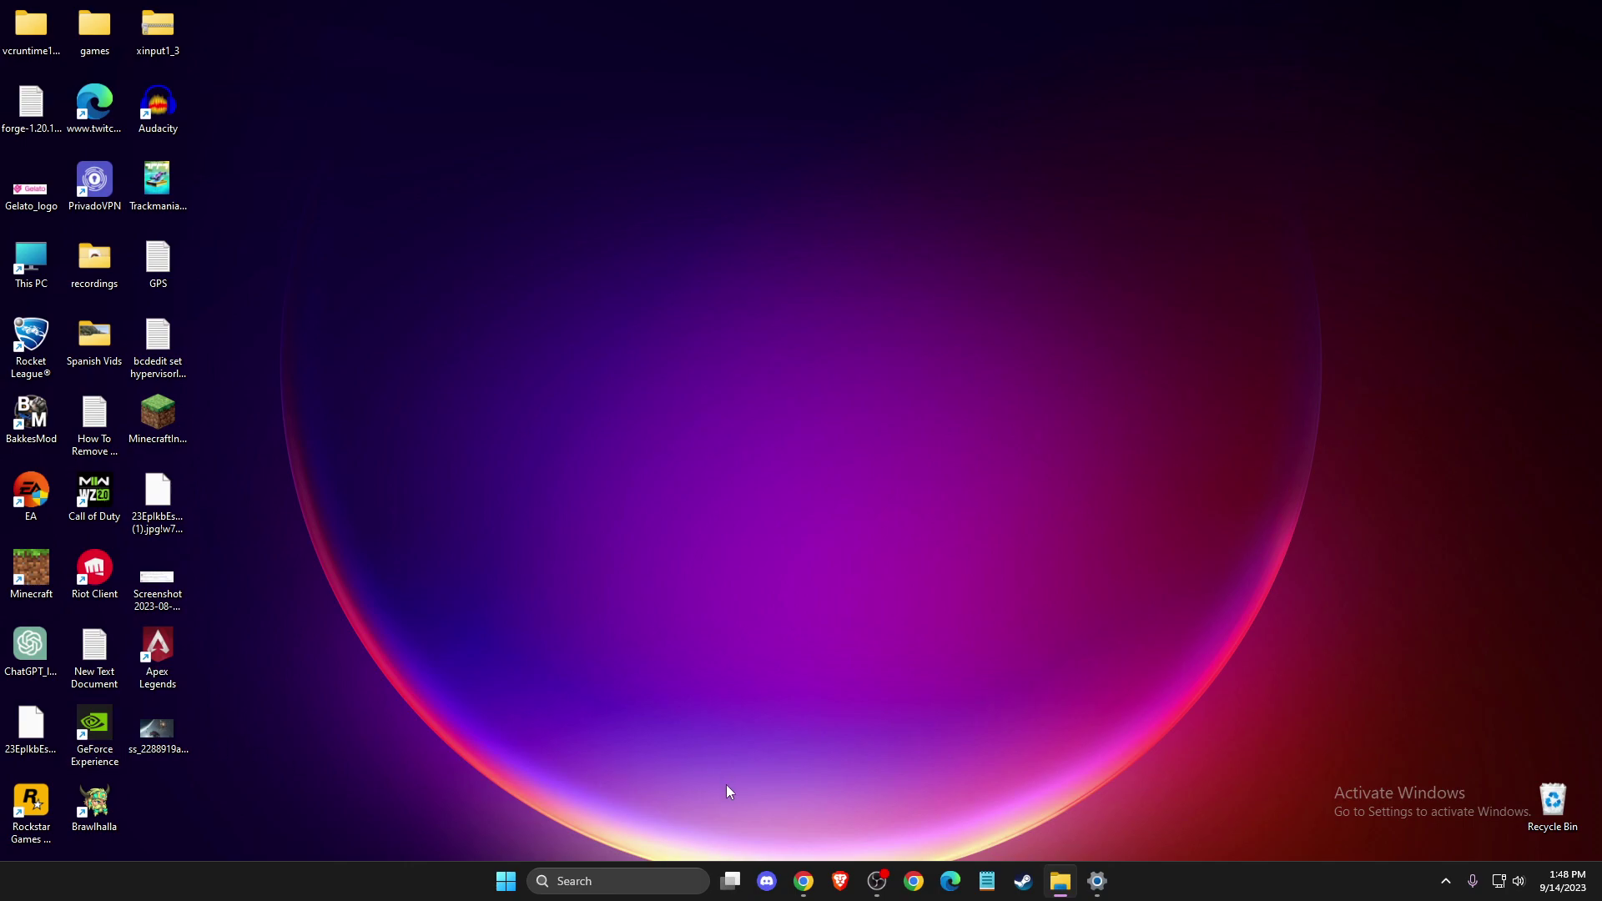
Launch the Xbox app and open Starfield's Manage page from My Library.
left_click(611, 883)
type("xbox")
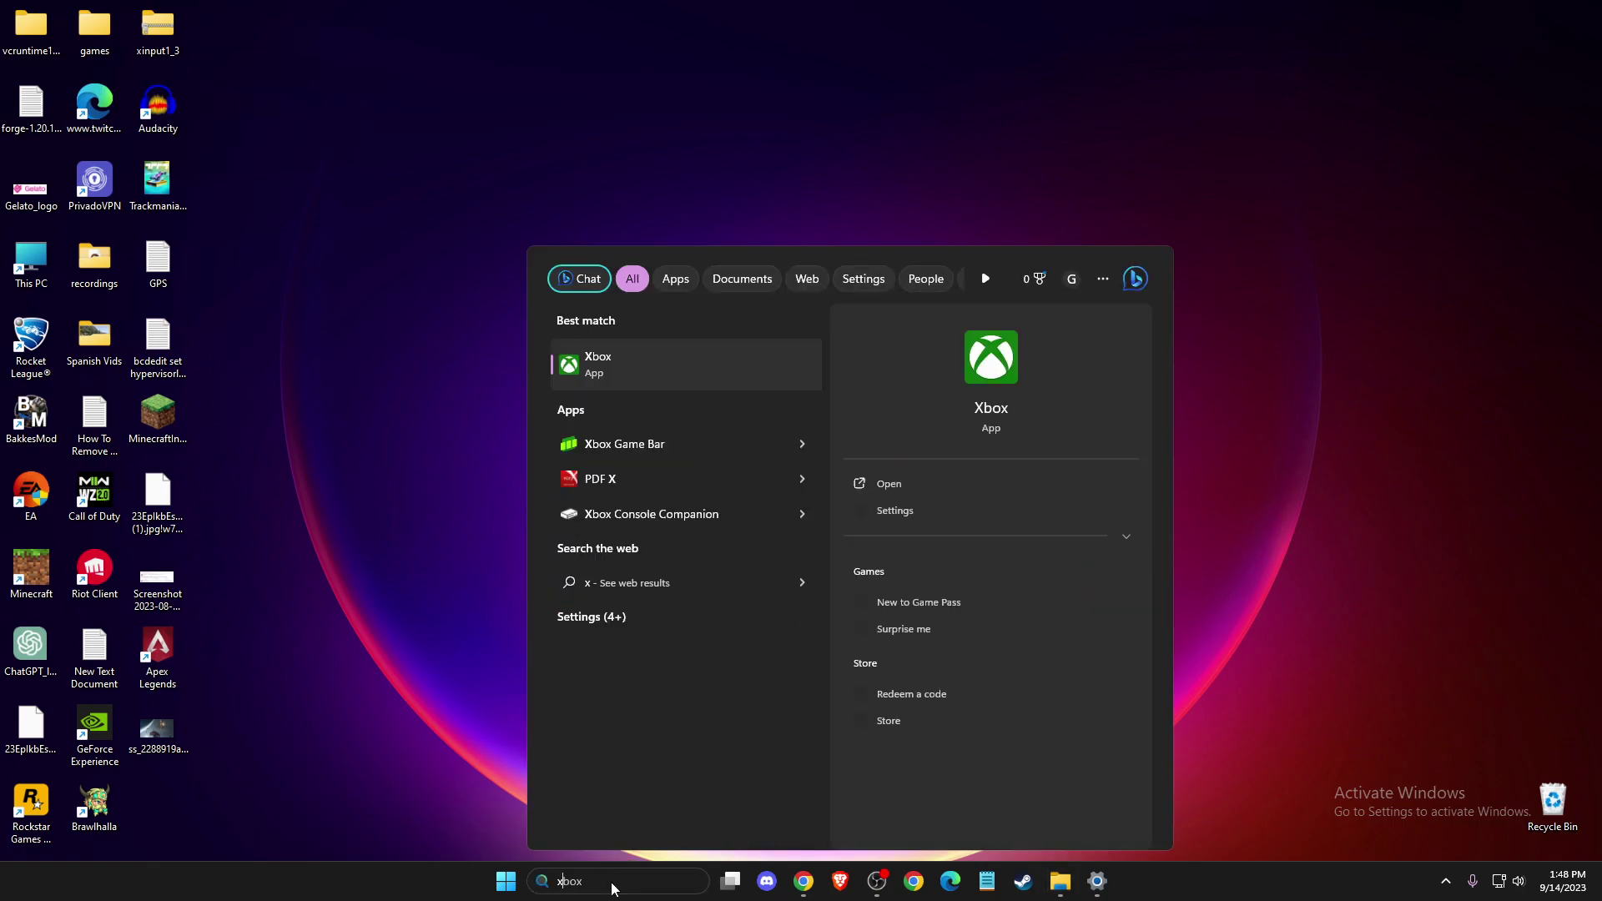
left_click(622, 385)
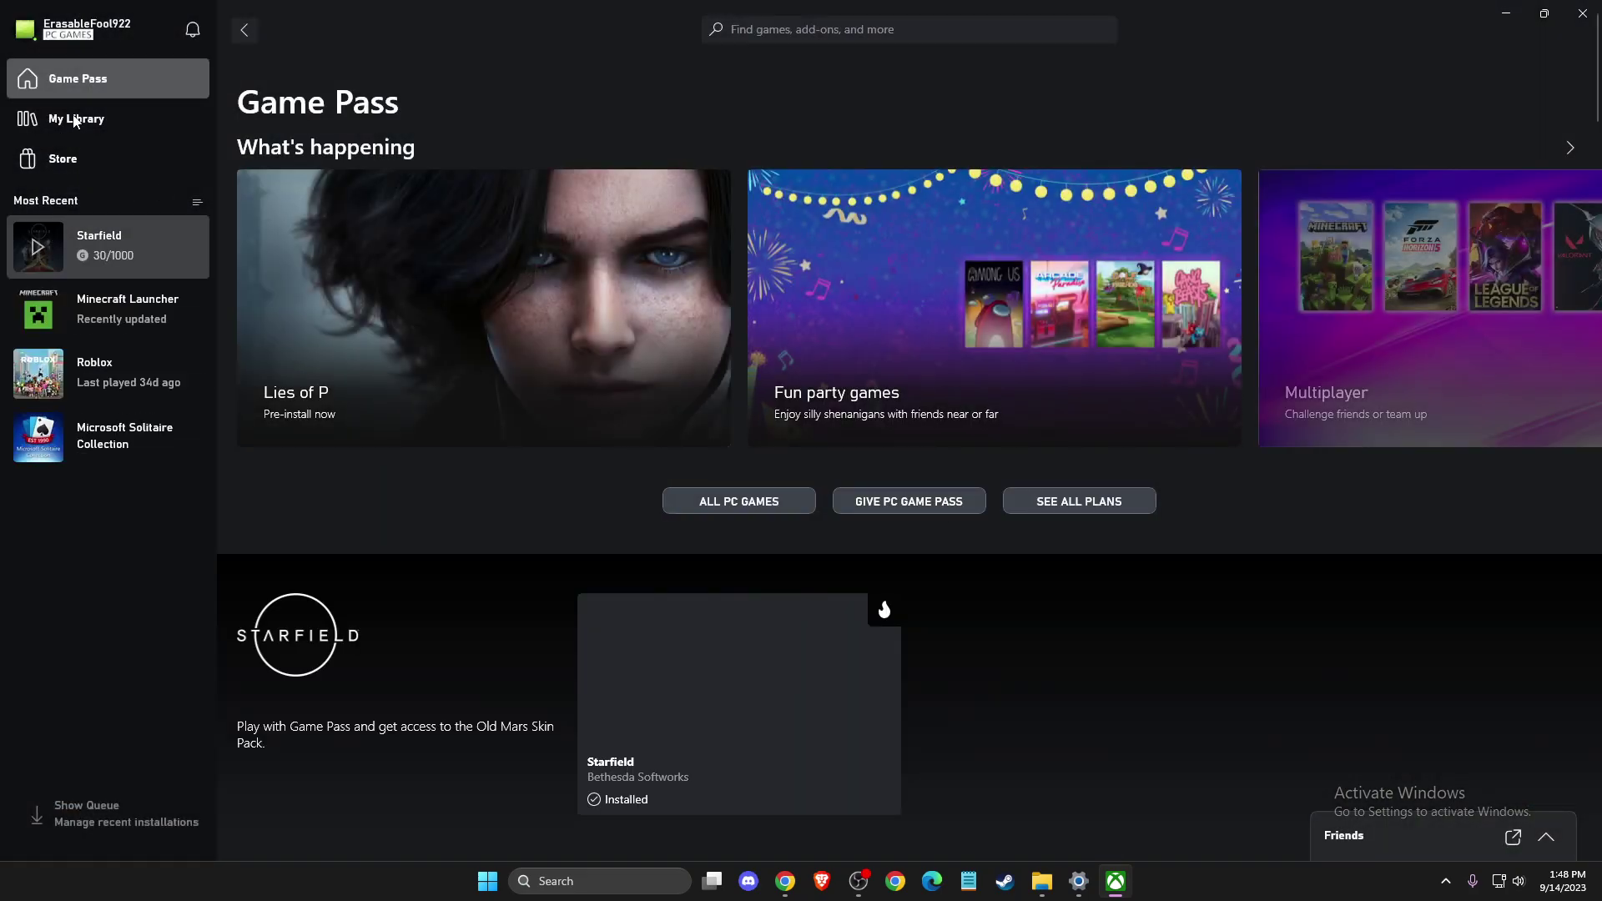
left_click(76, 119)
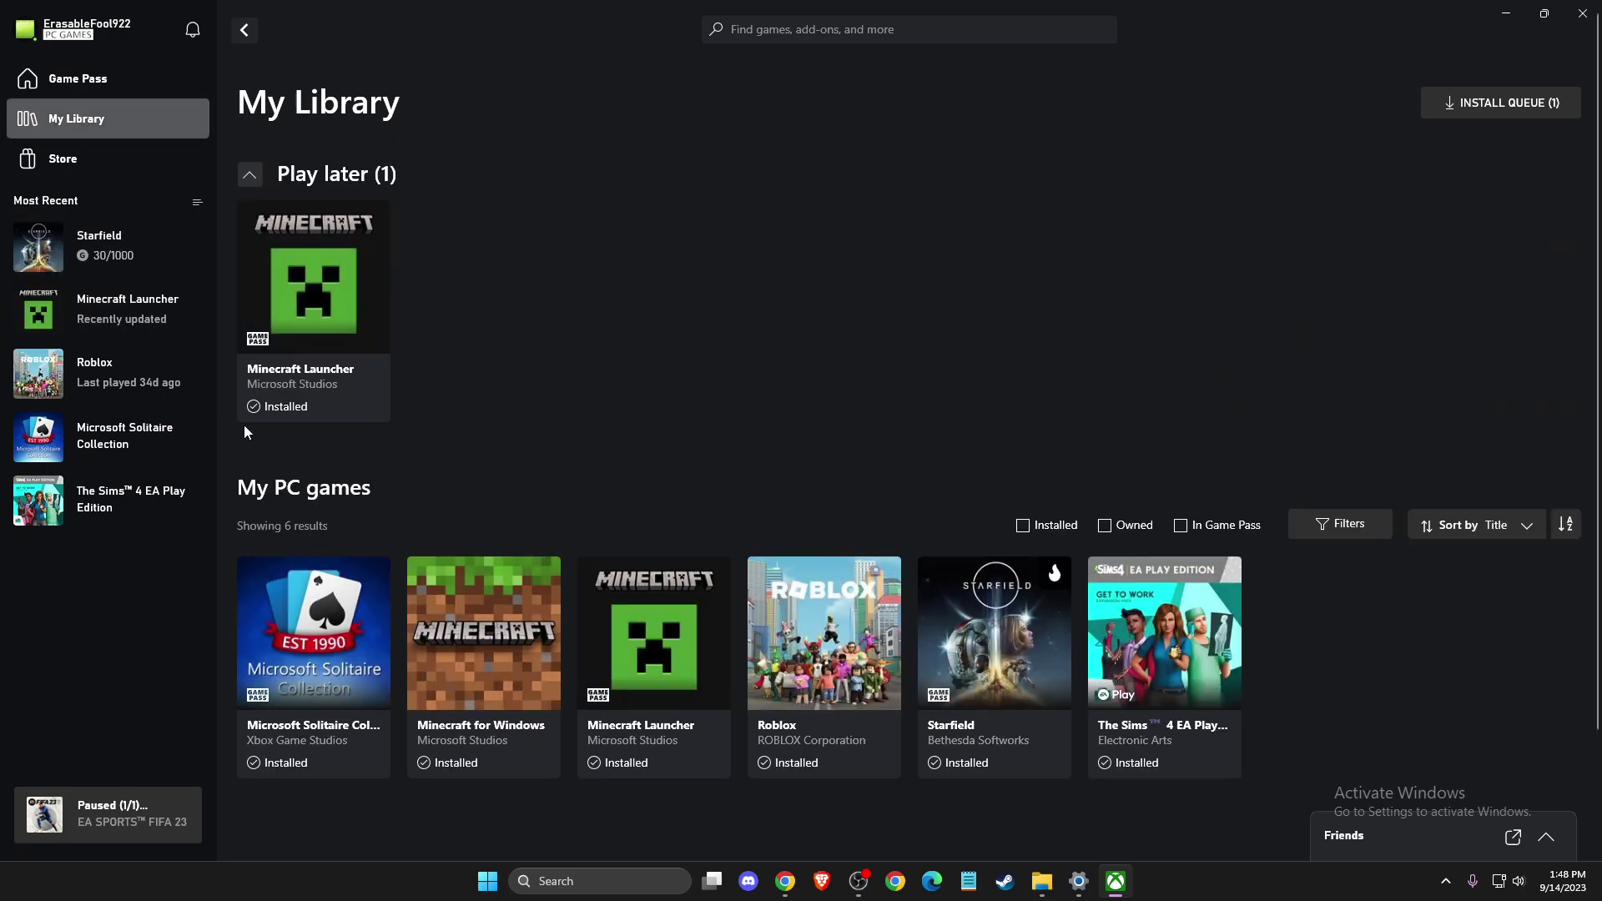
left_click(70, 257)
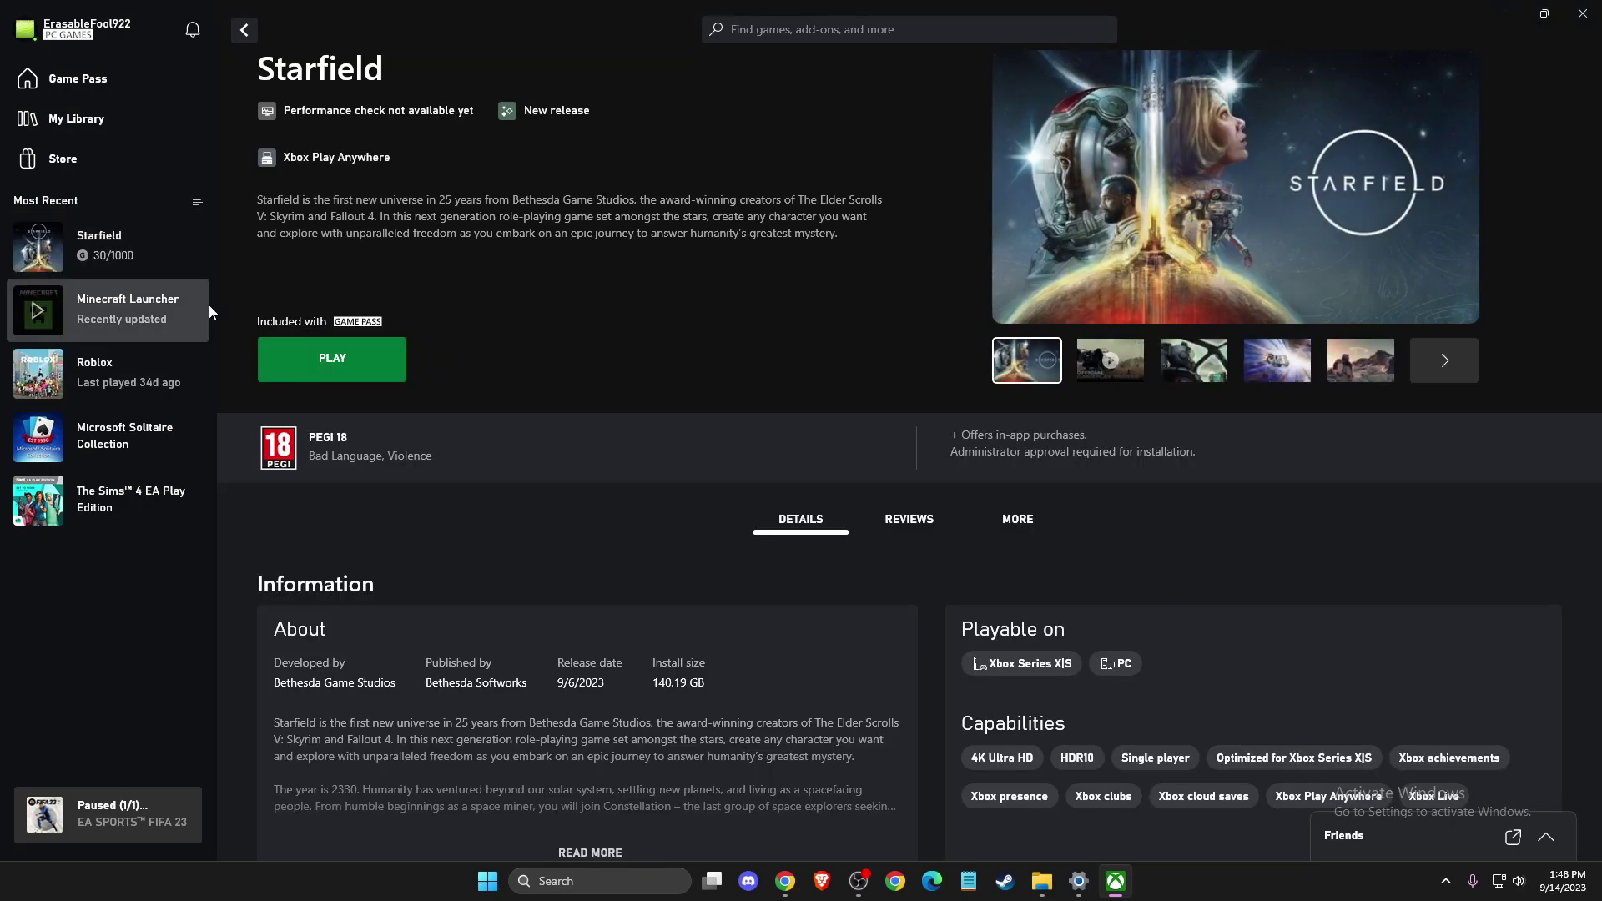
left_click(645, 368)
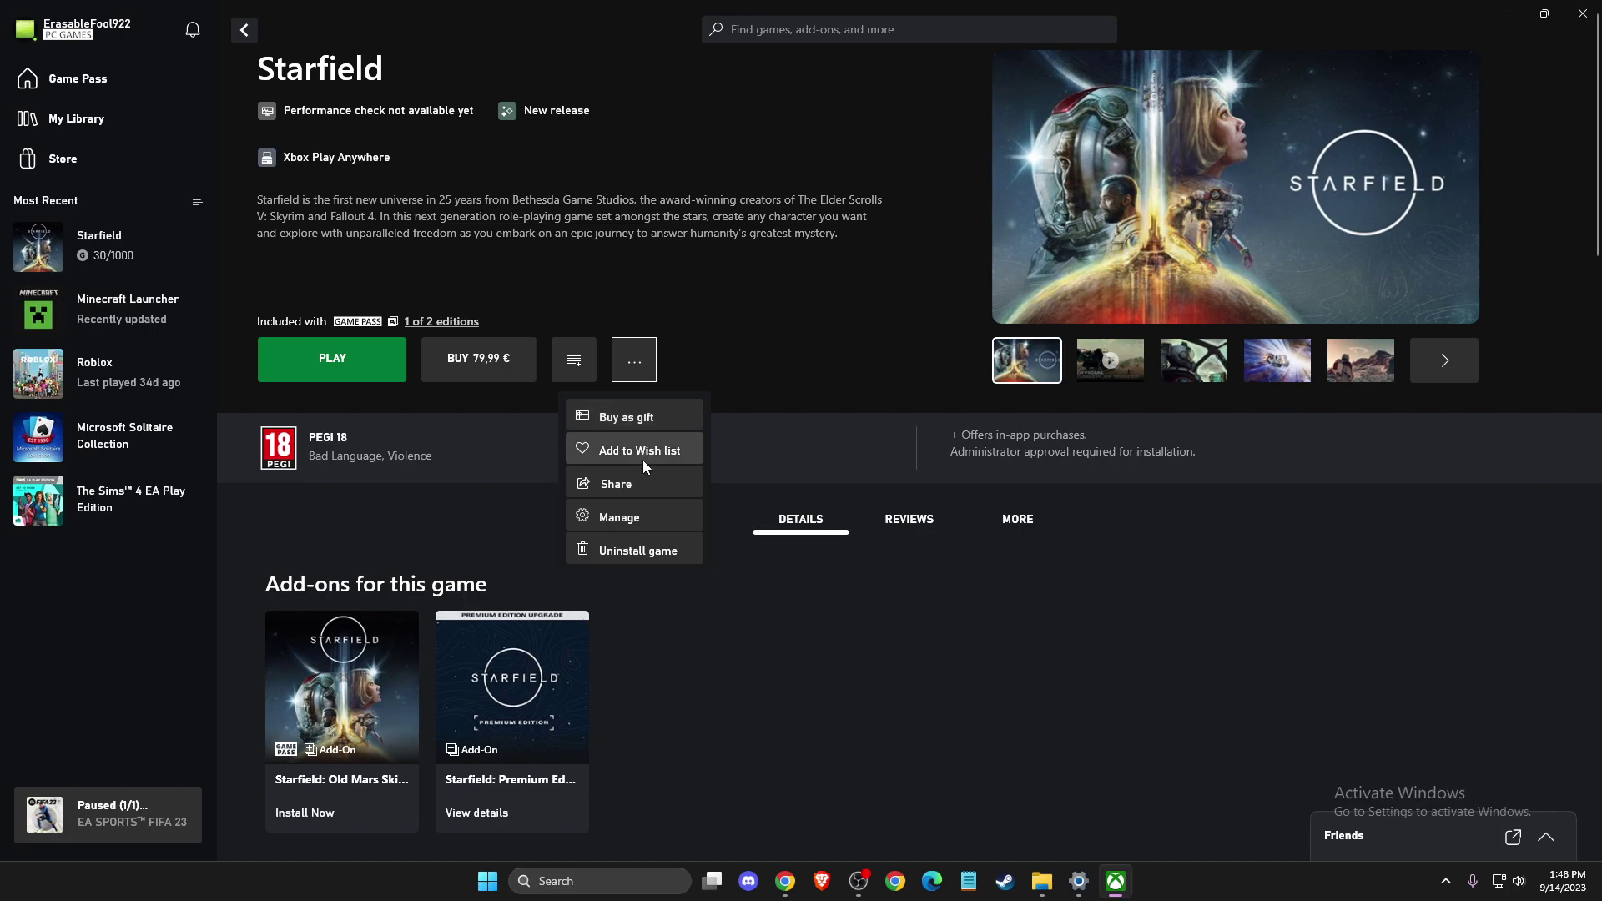
left_click(633, 518)
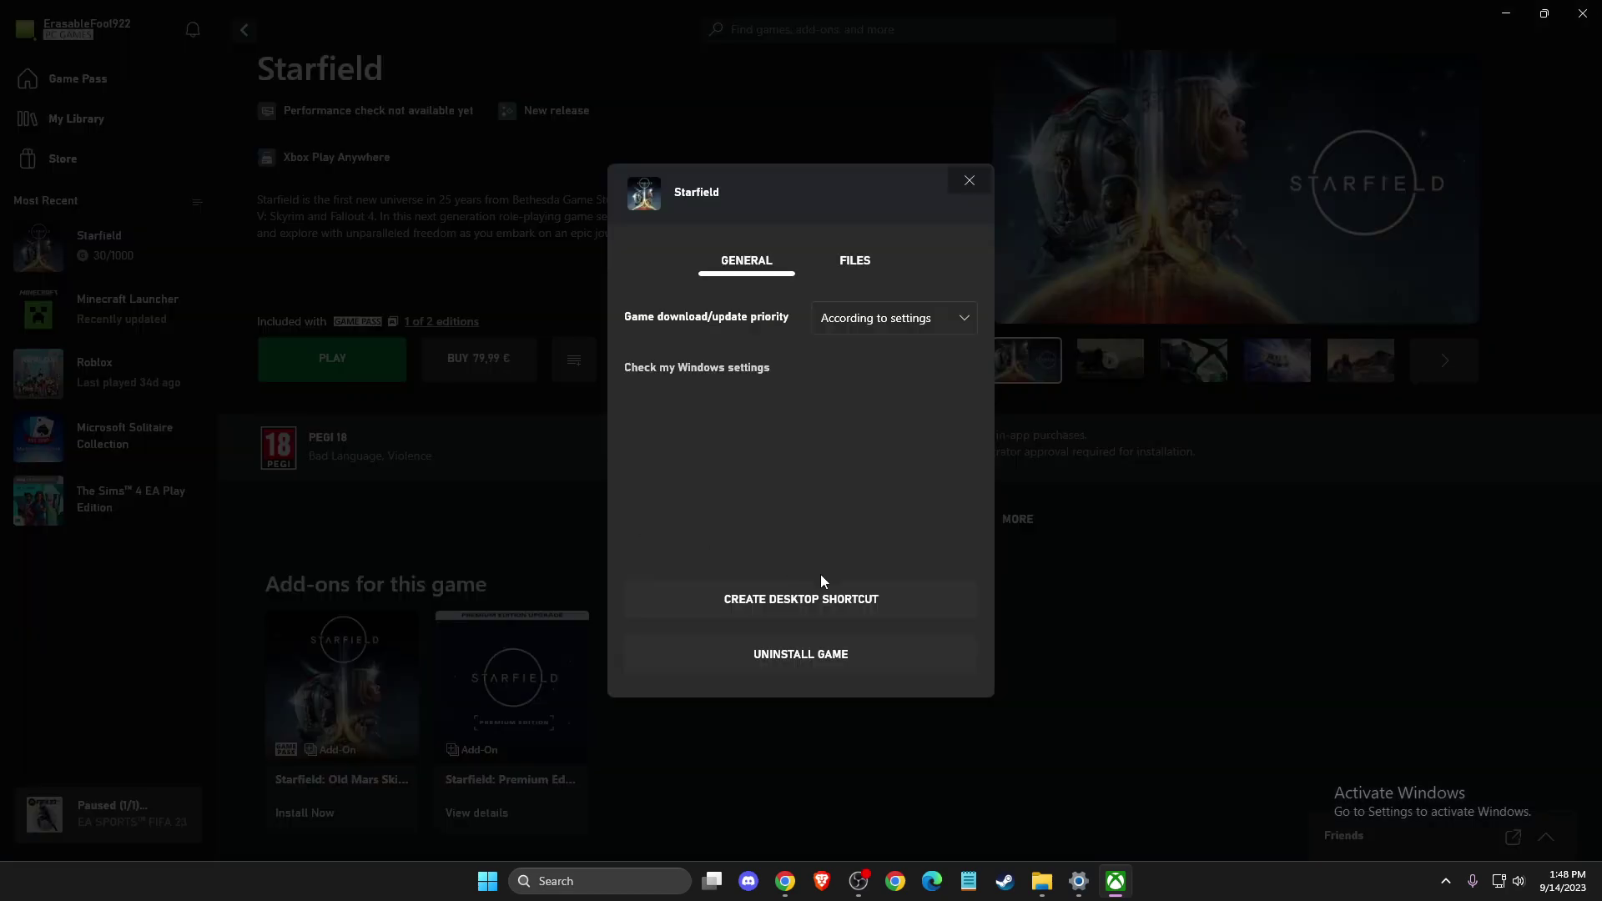
Run Verify and Repair on Starfield's files, confirm it, and close the Xbox app.
left_click(844, 268)
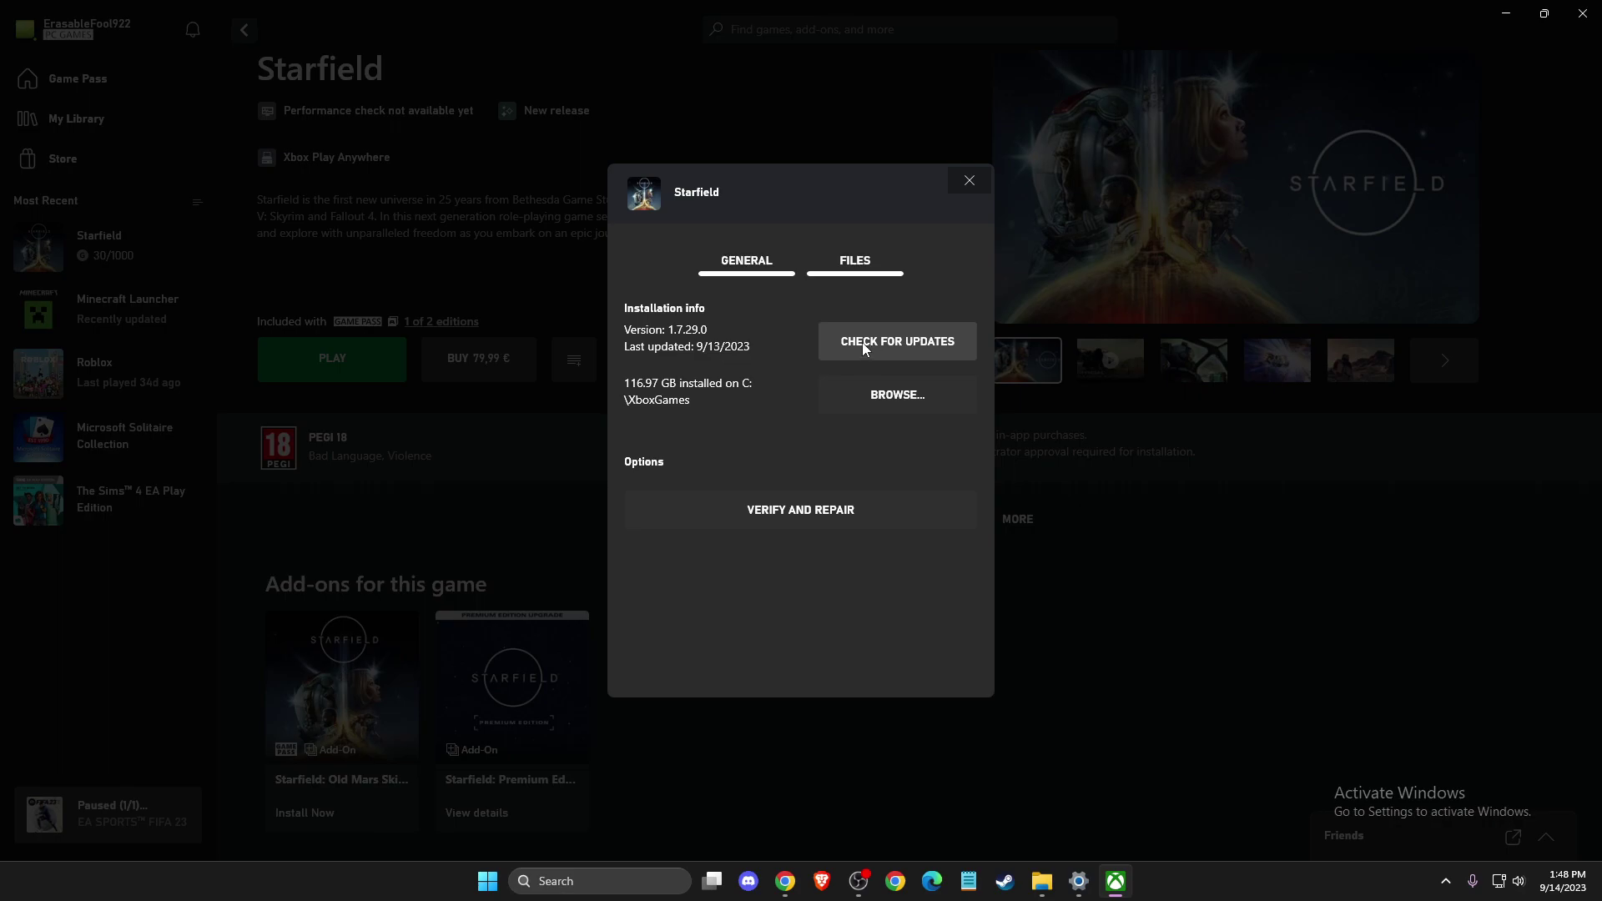
left_click(783, 511)
left_click(755, 459)
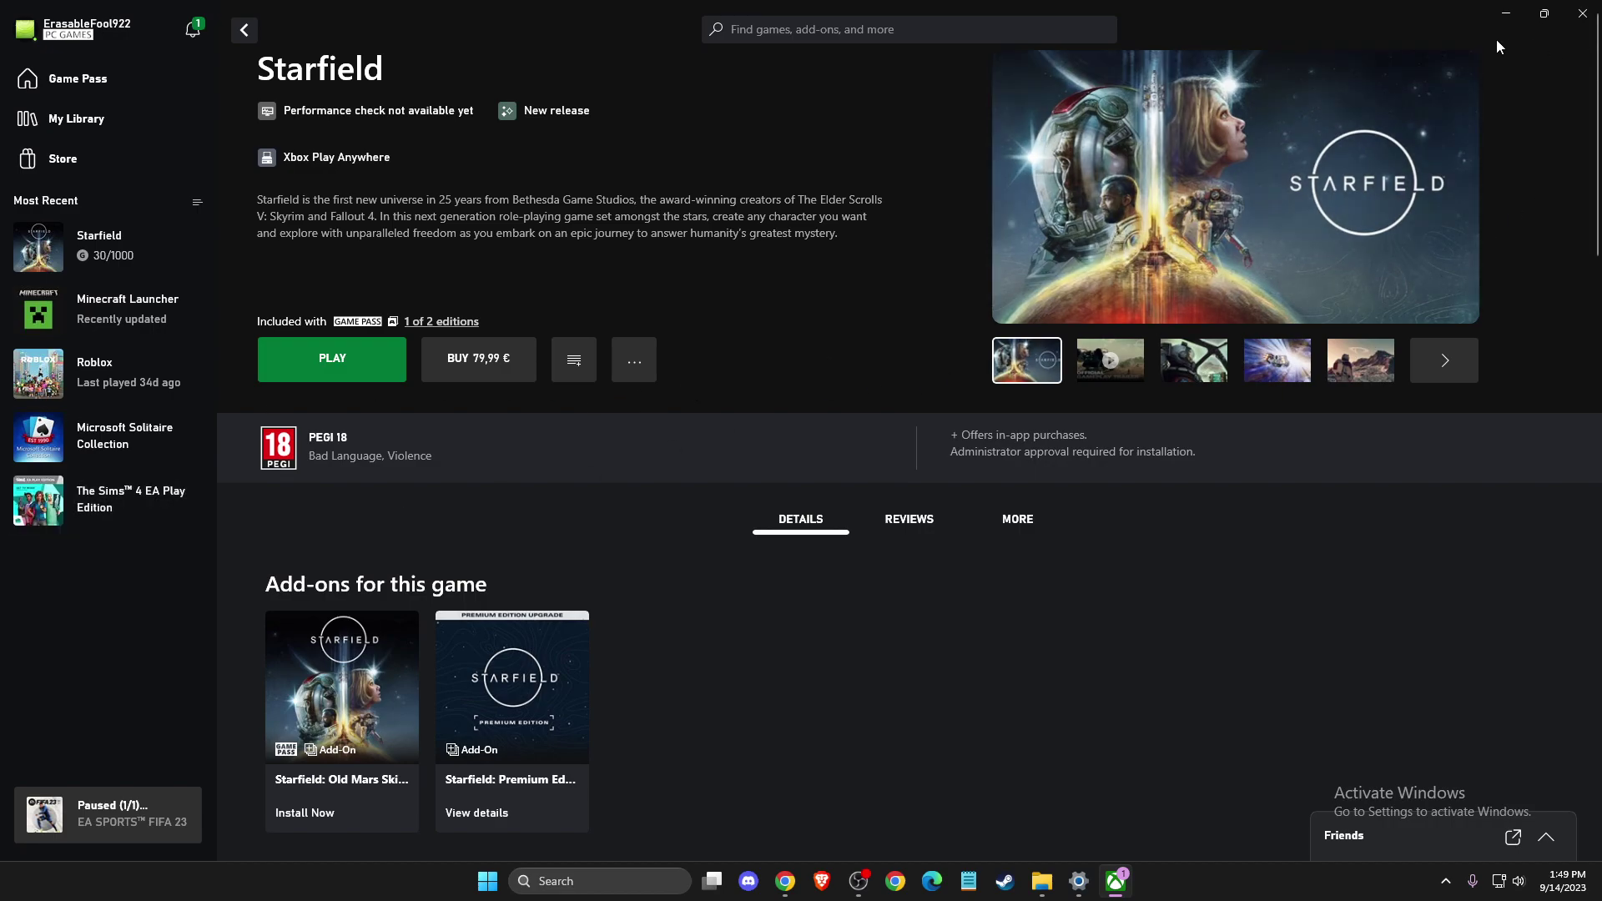
left_click(1581, 13)
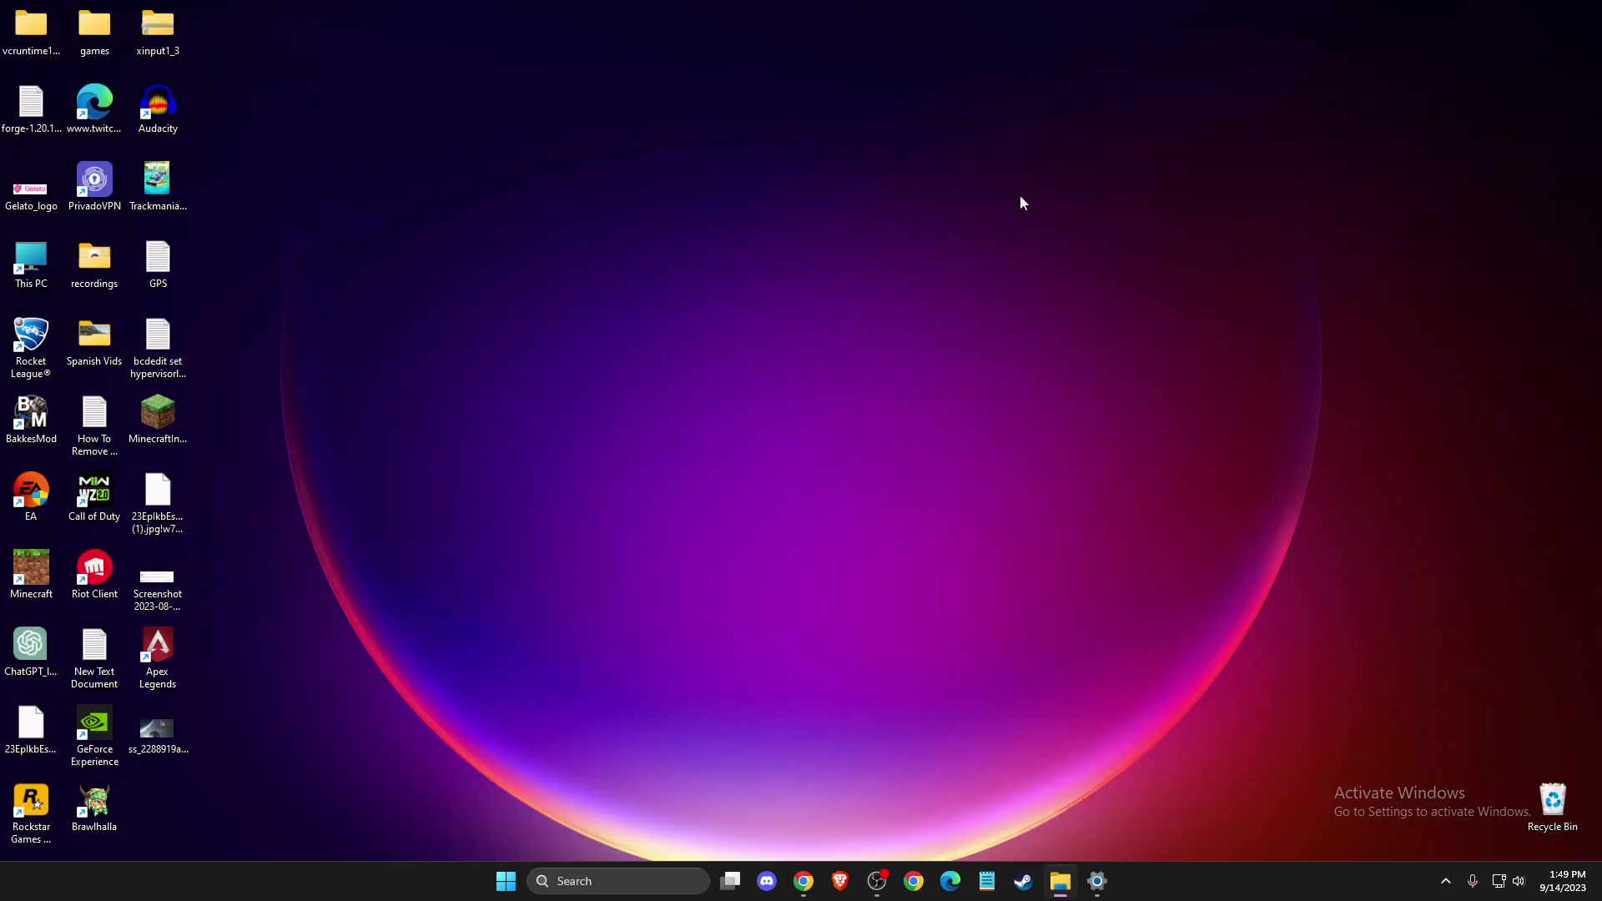